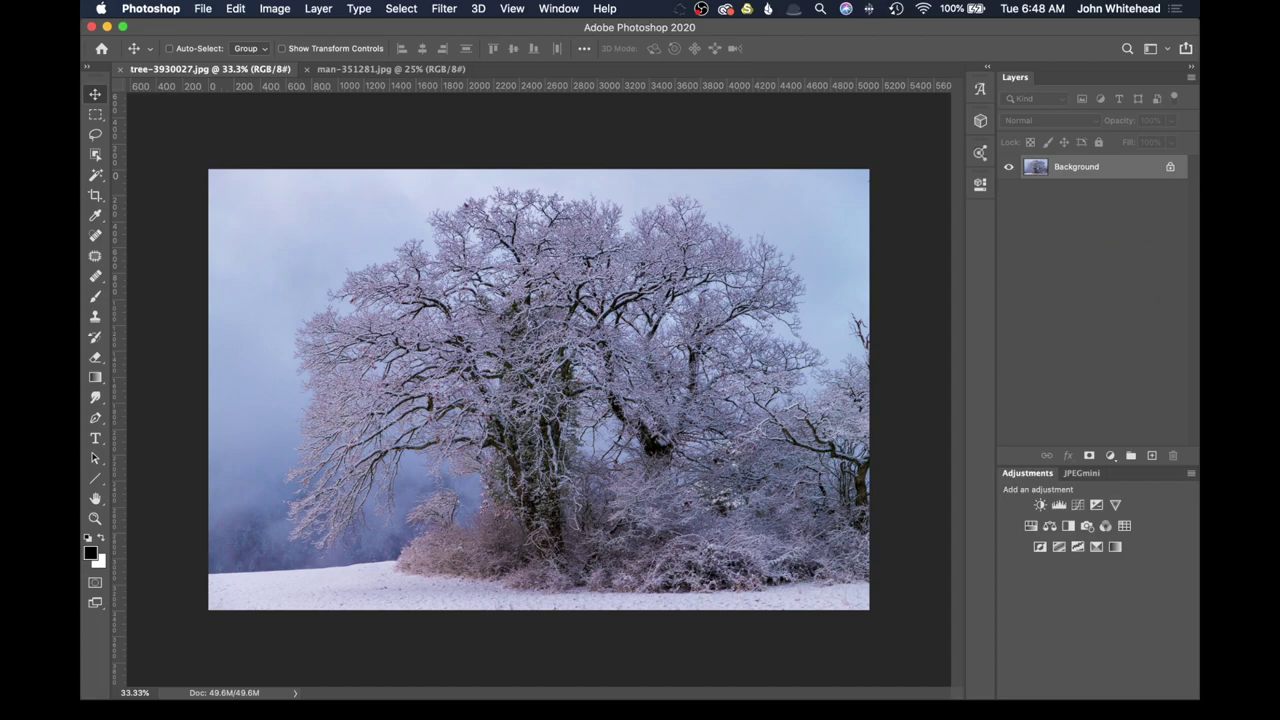
Create a new action named '3D Map Contrast' from the Actions panel menu and begin recording.
key(alt+F9)
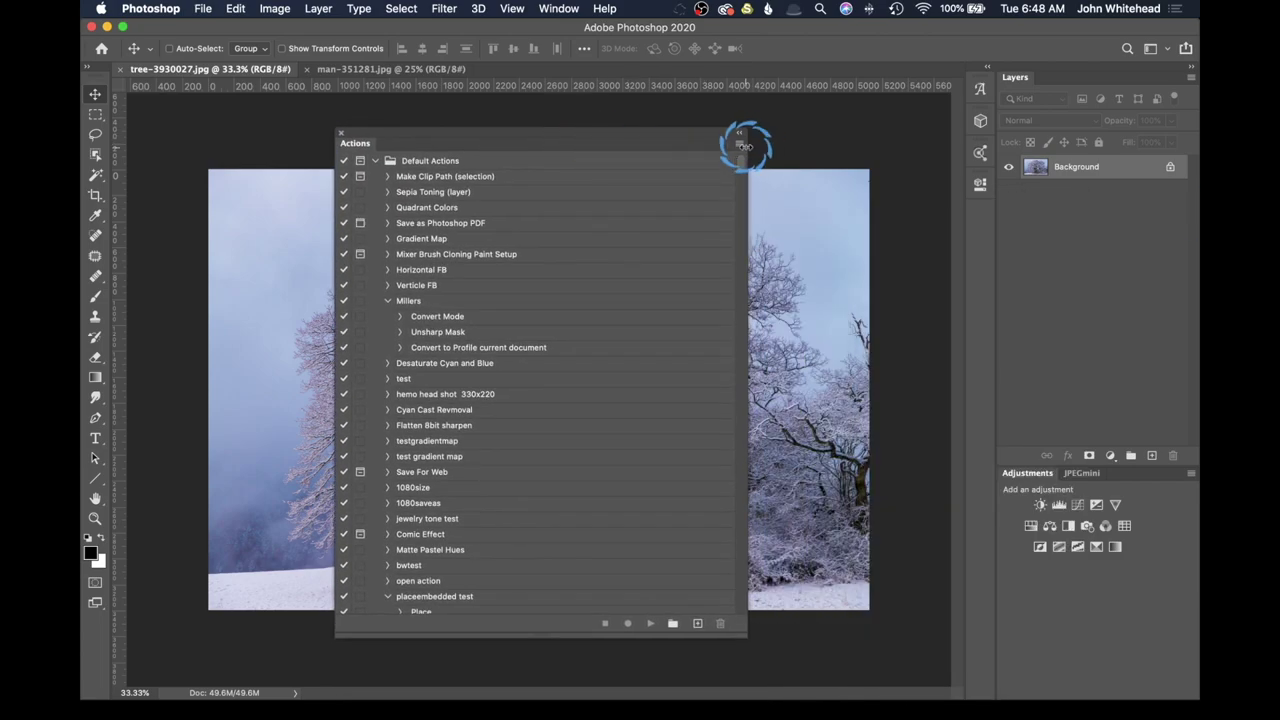
click(740, 149)
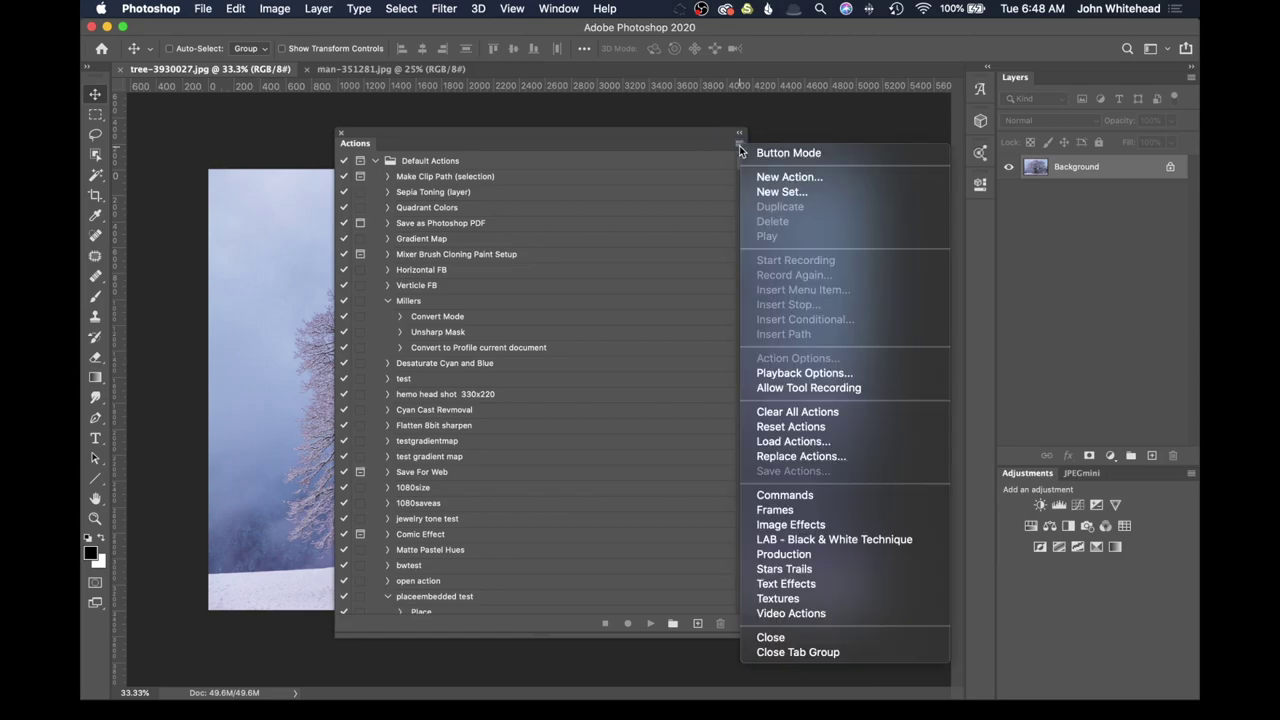
click(767, 177)
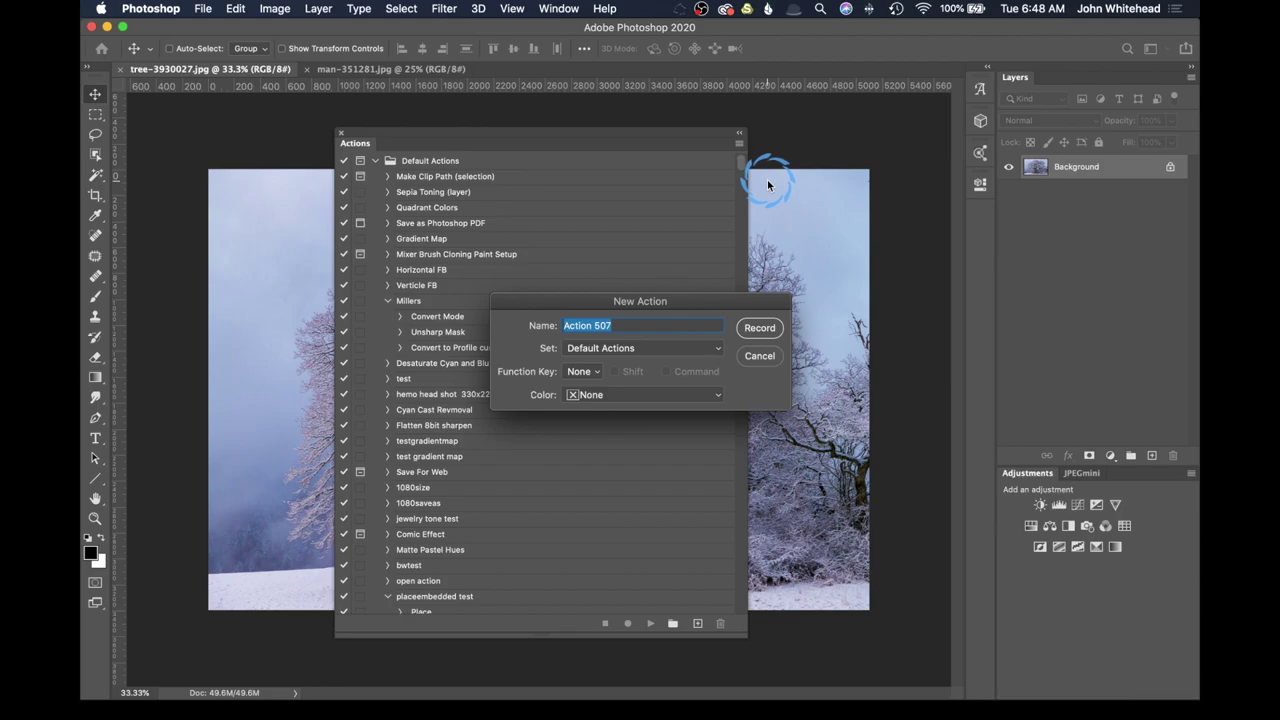
text(3D Map Contrast)
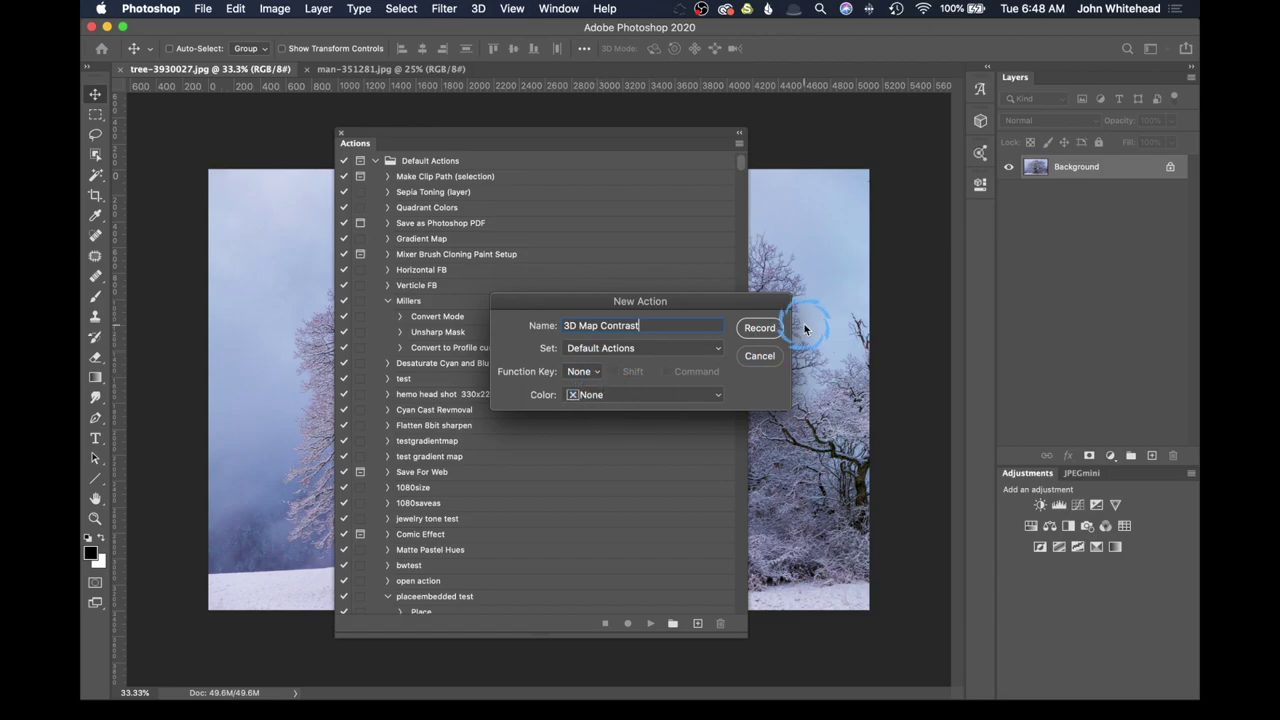
click(759, 328)
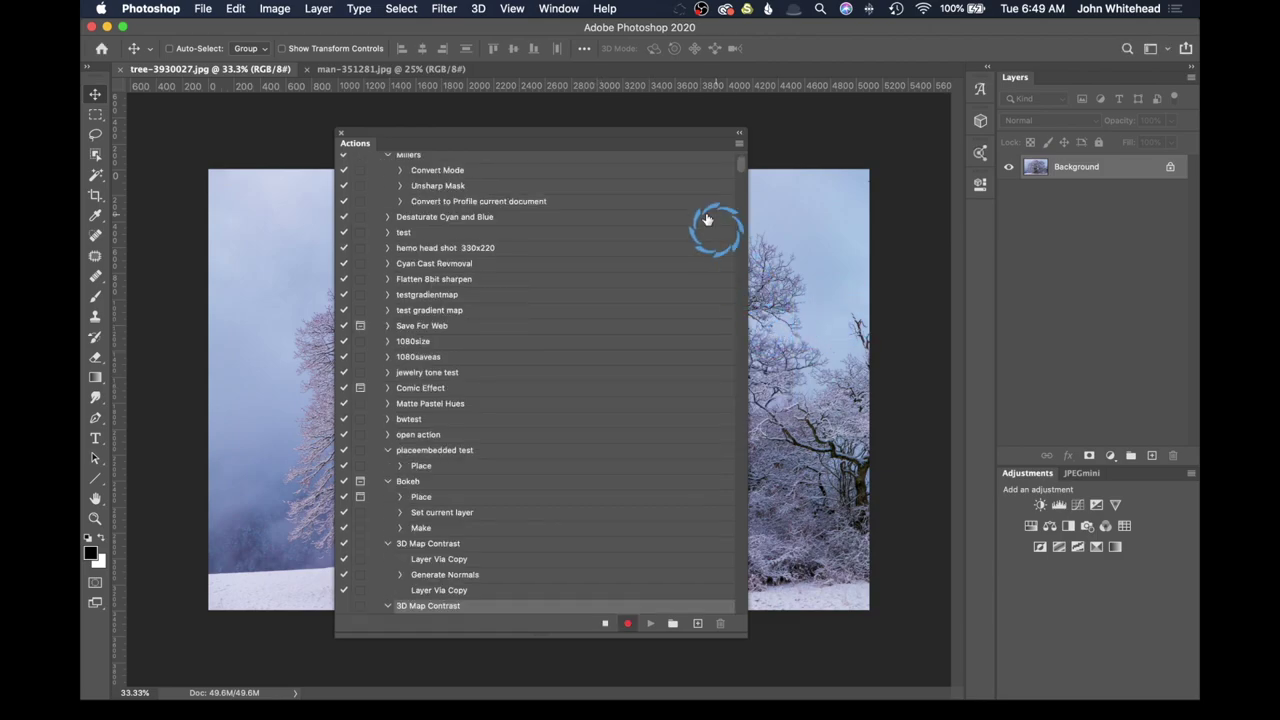
key(alt+F9)
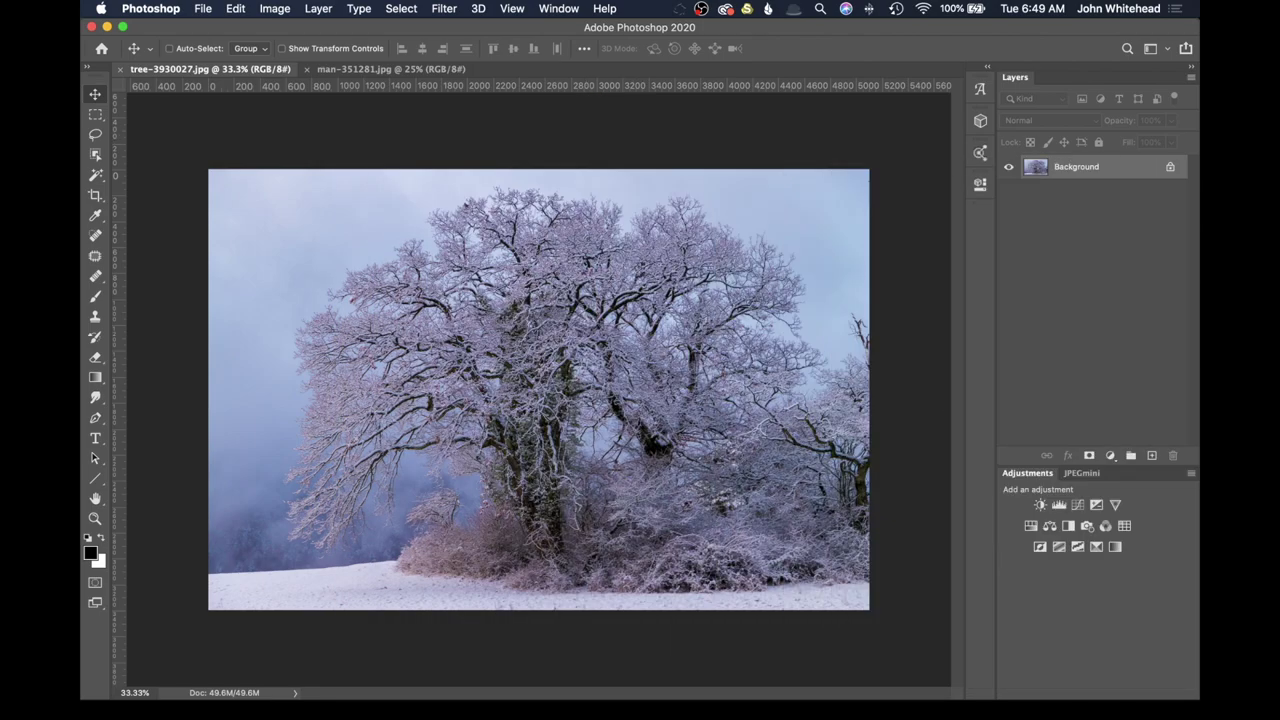
Duplicate the Background to Layer 1 and choose Filter > 3D > Generate Normal Map.
click(1100, 172)
key(super+j)
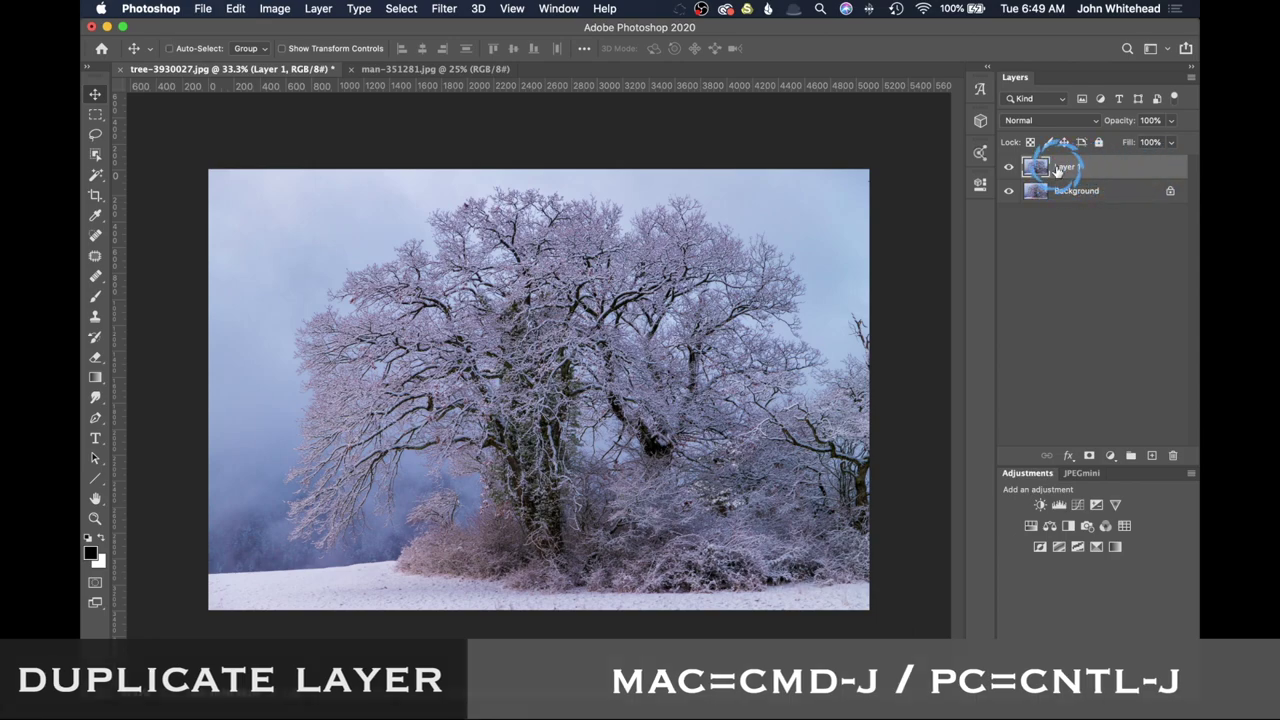
click(444, 8)
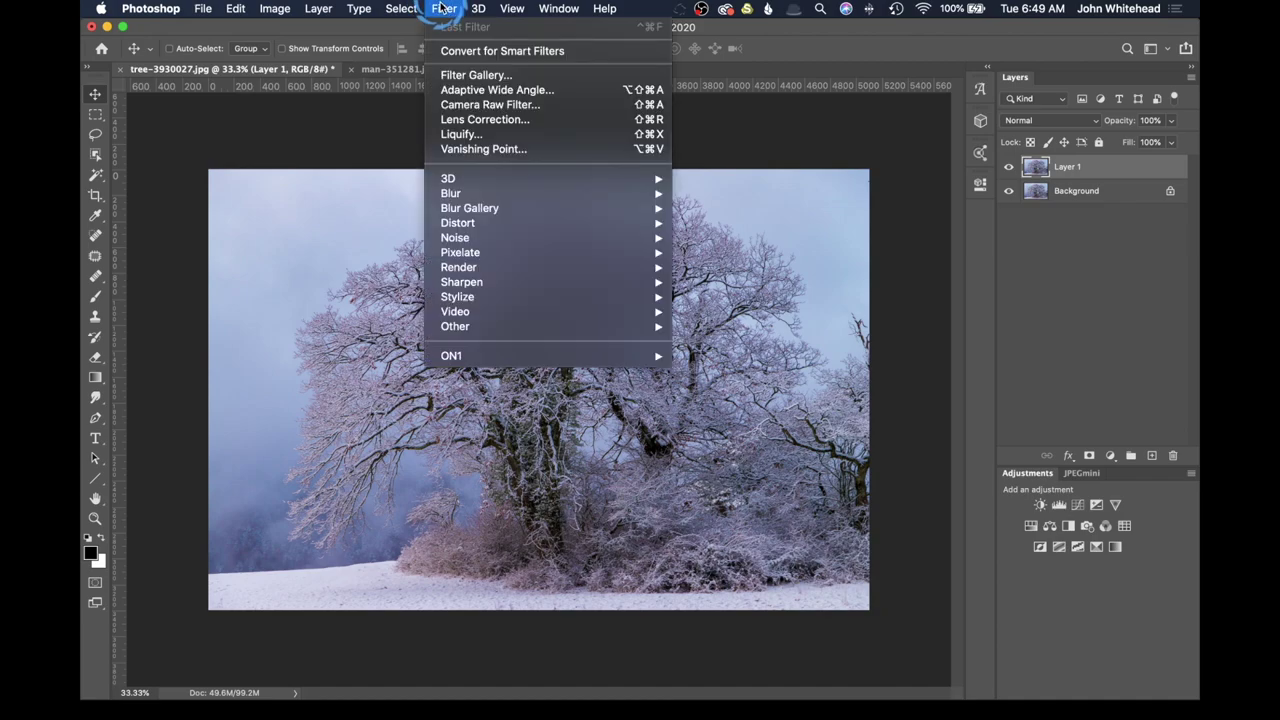
mouse_move(489, 10)
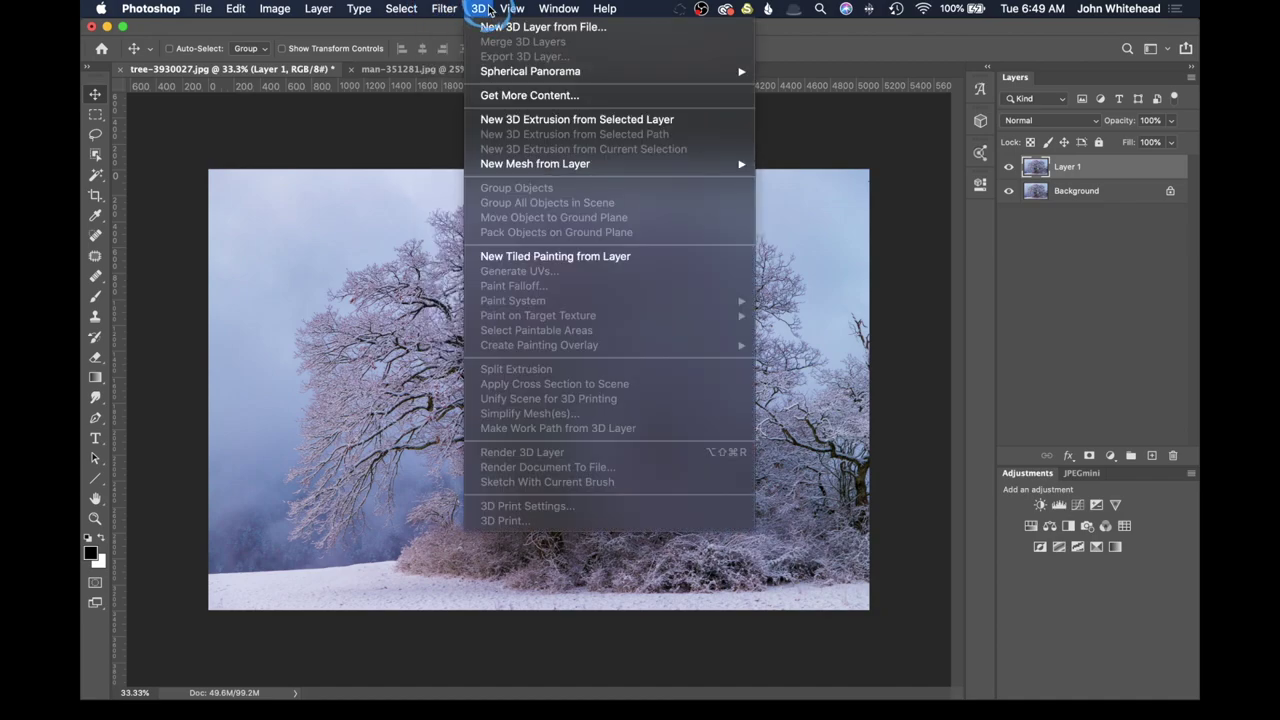
mouse_move(444, 10)
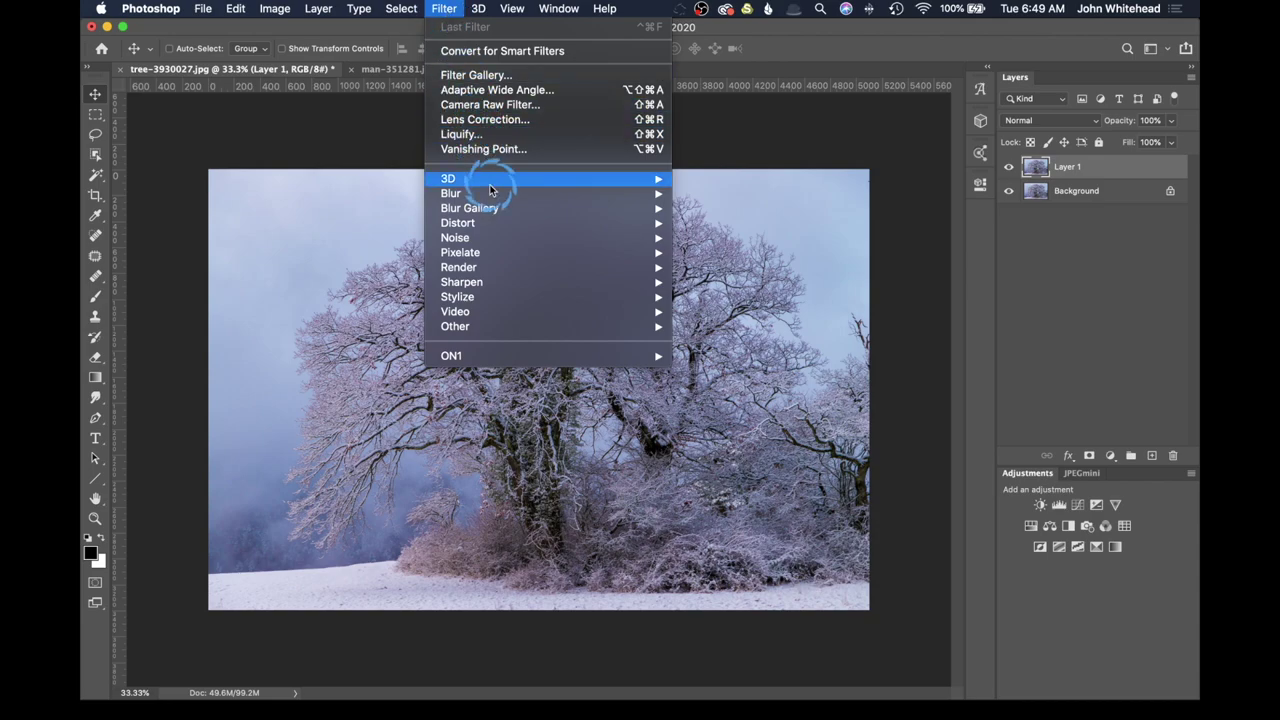
mouse_move(491, 178)
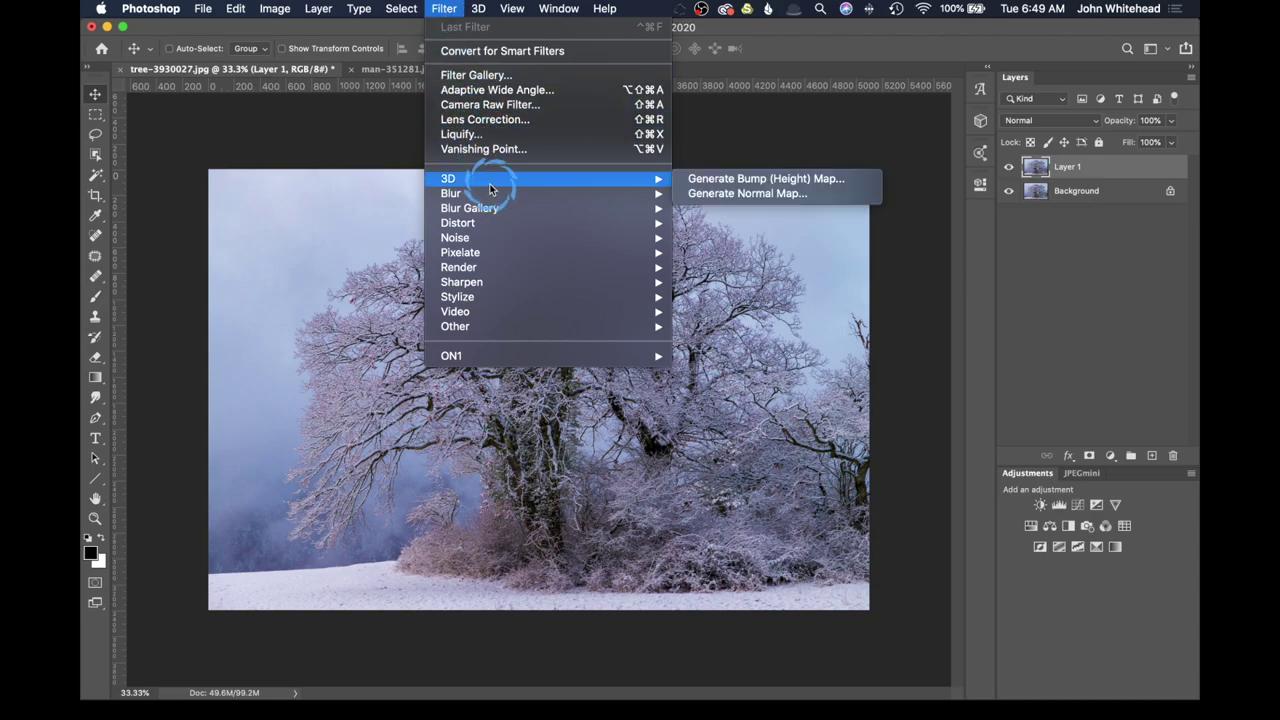
click(753, 195)
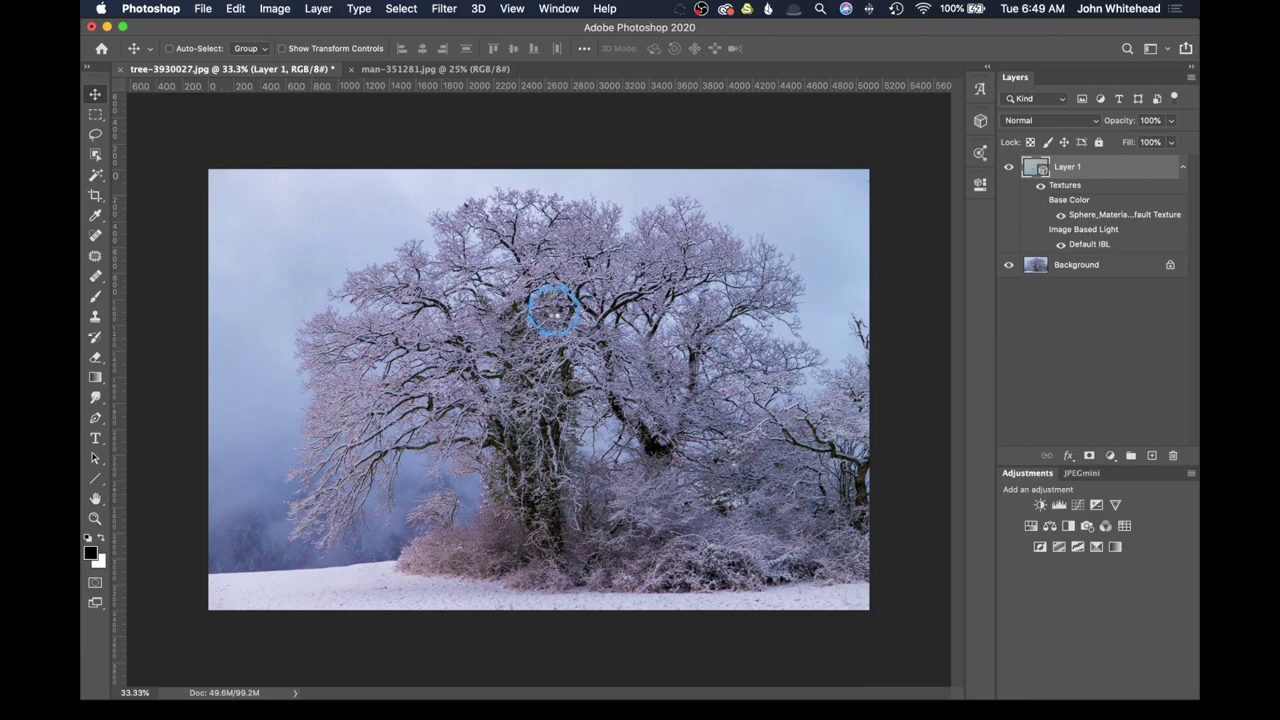
In Generate Normal Map, set Detail Scale to 120% and Blur to 6.2, then apply.
key(super+ctrl+f)
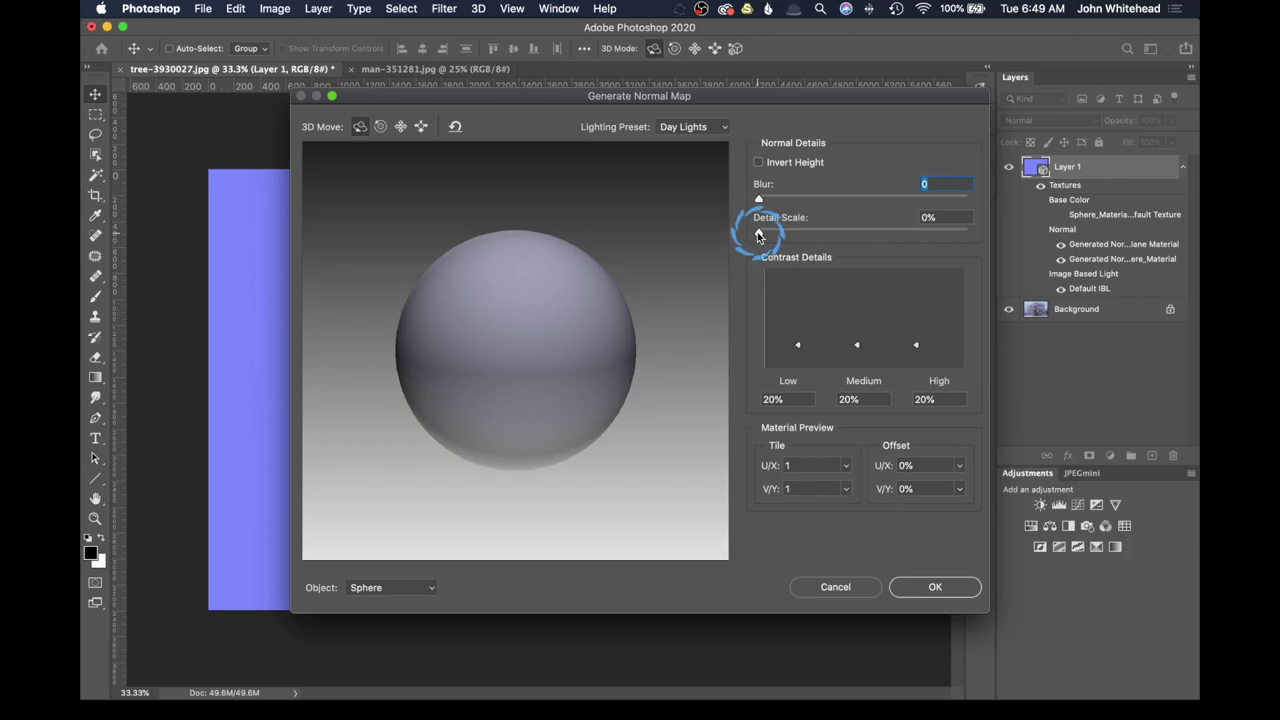
drag(758, 233, 982, 245)
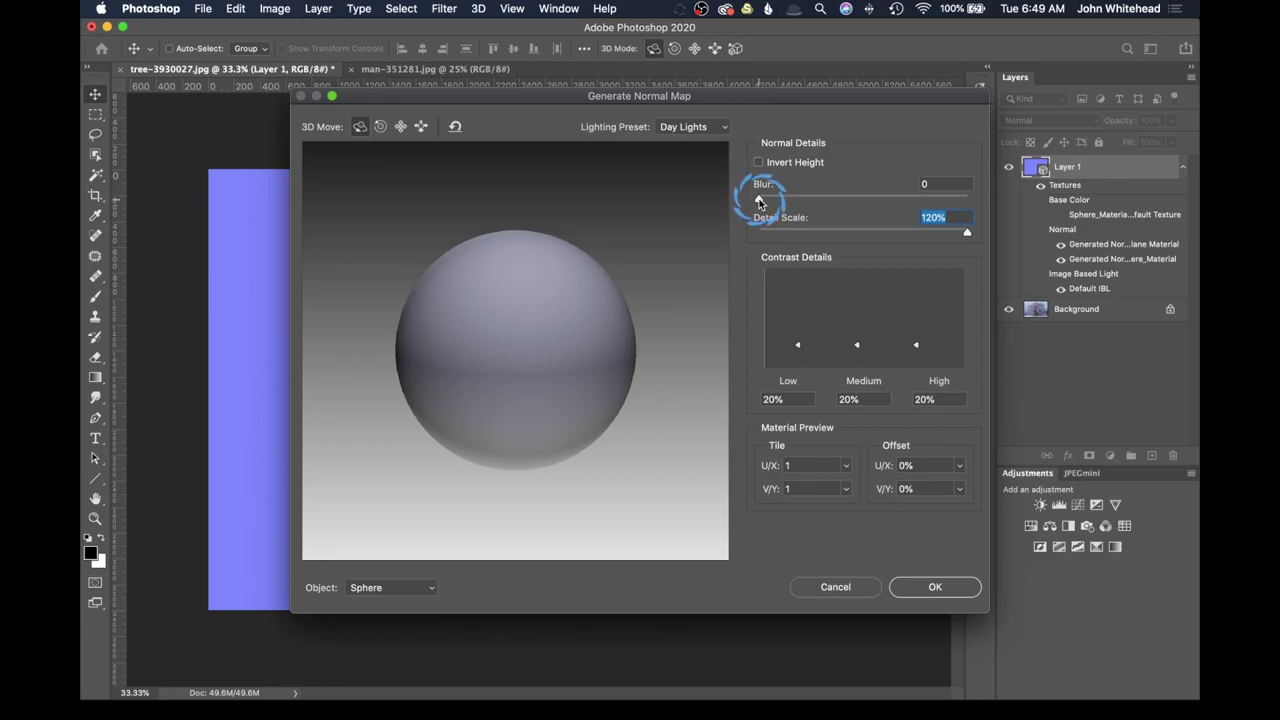
drag(759, 203, 770, 202)
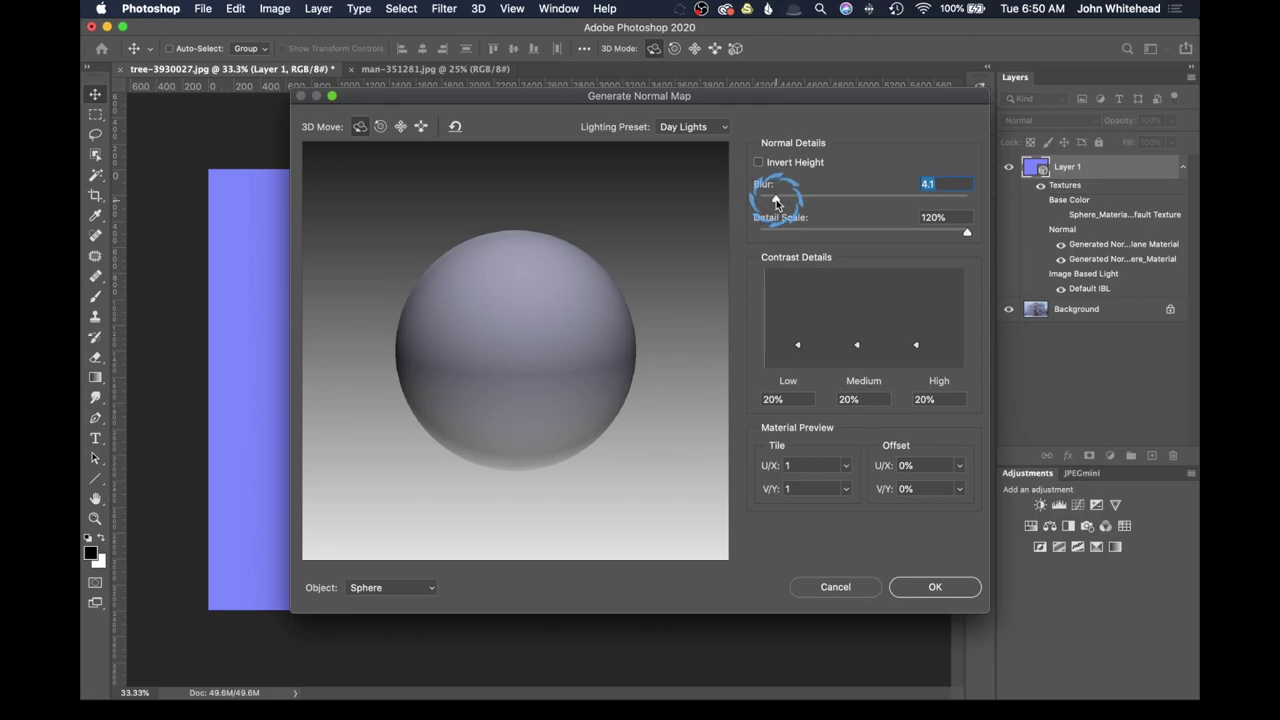
drag(774, 200, 783, 200)
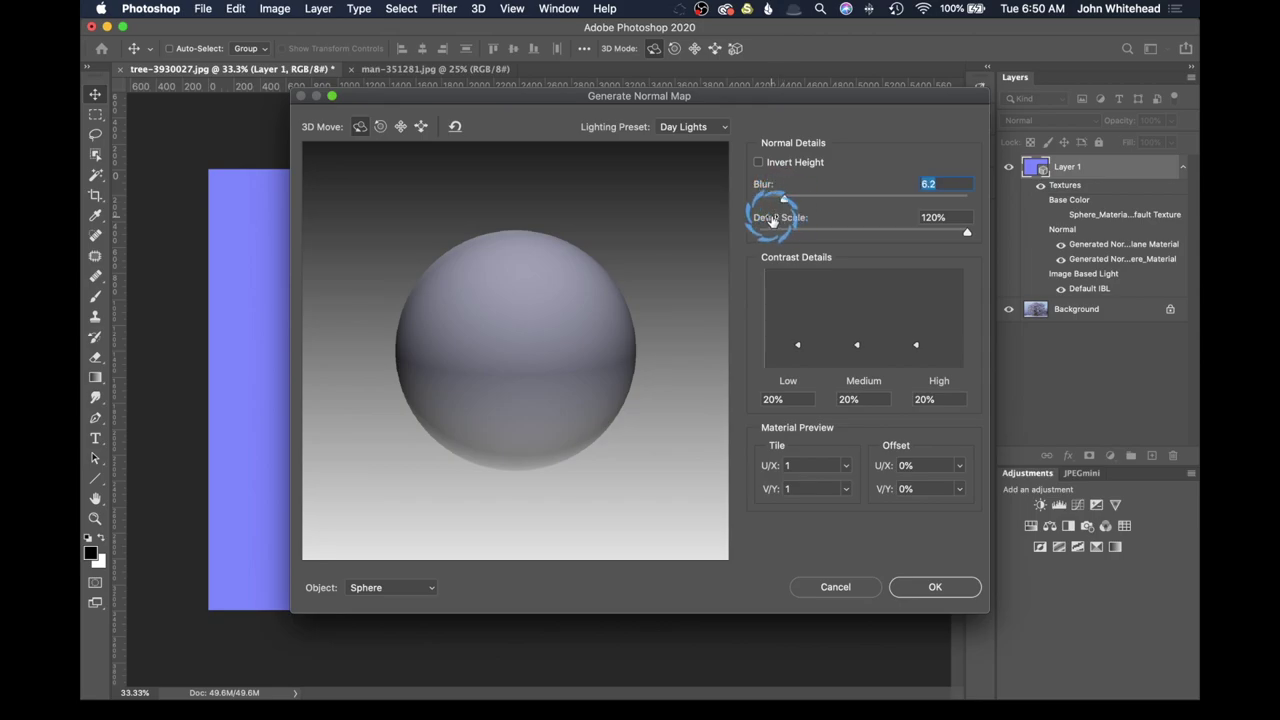
click(968, 235)
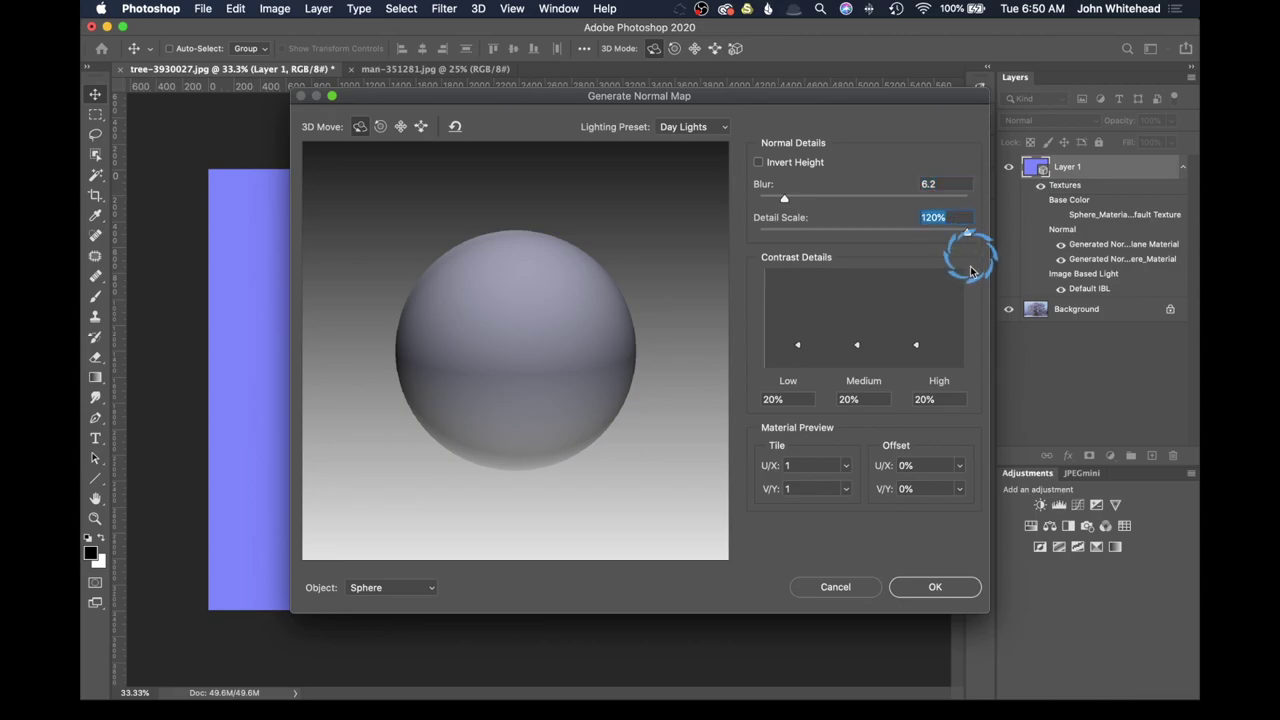
click(945, 592)
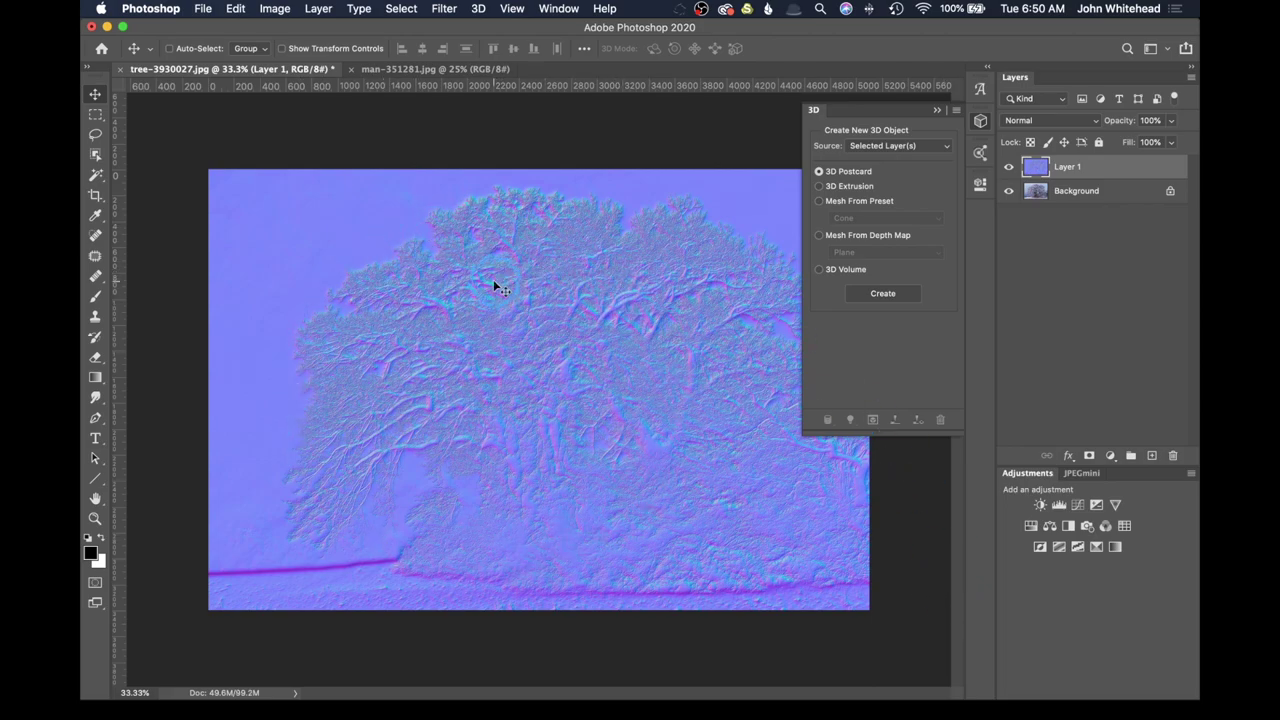
Close the 3D panel so only the bluish normal-map tree on Layer 1 shows.
click(938, 112)
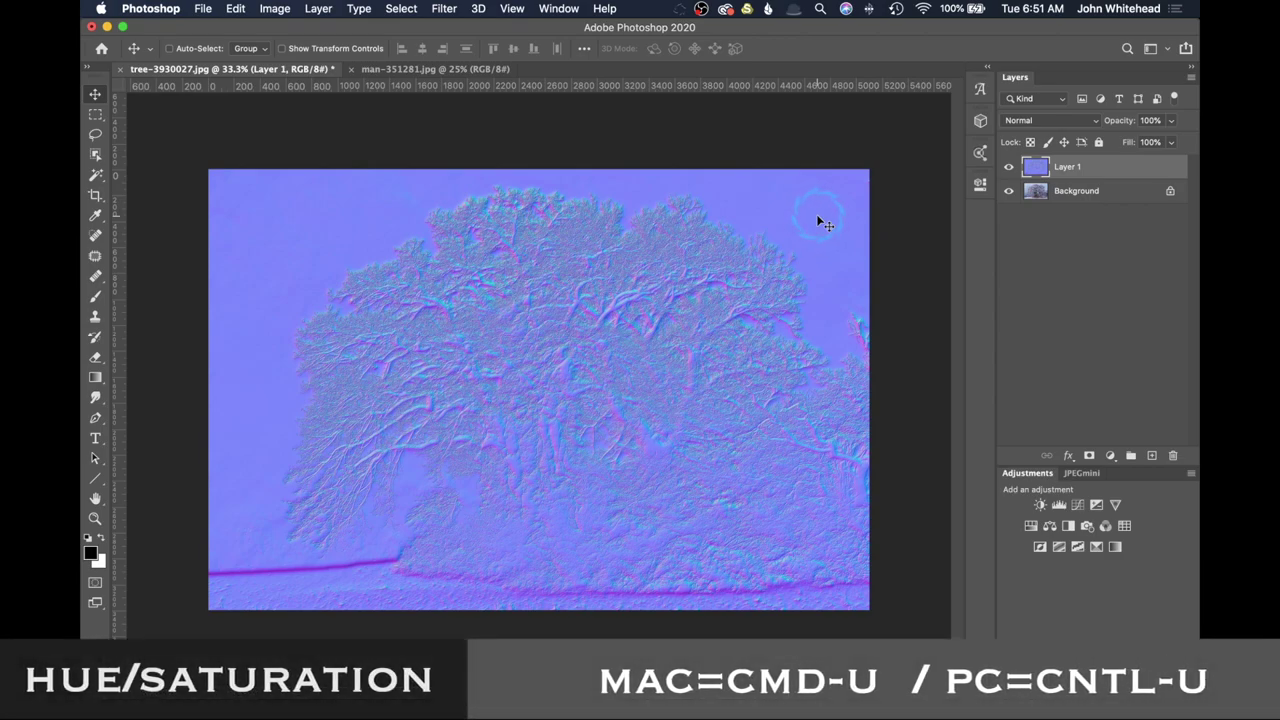
Discard a trial Hue/Saturation change, desaturate Layer 1 to grey, and invert it.
key(super+u)
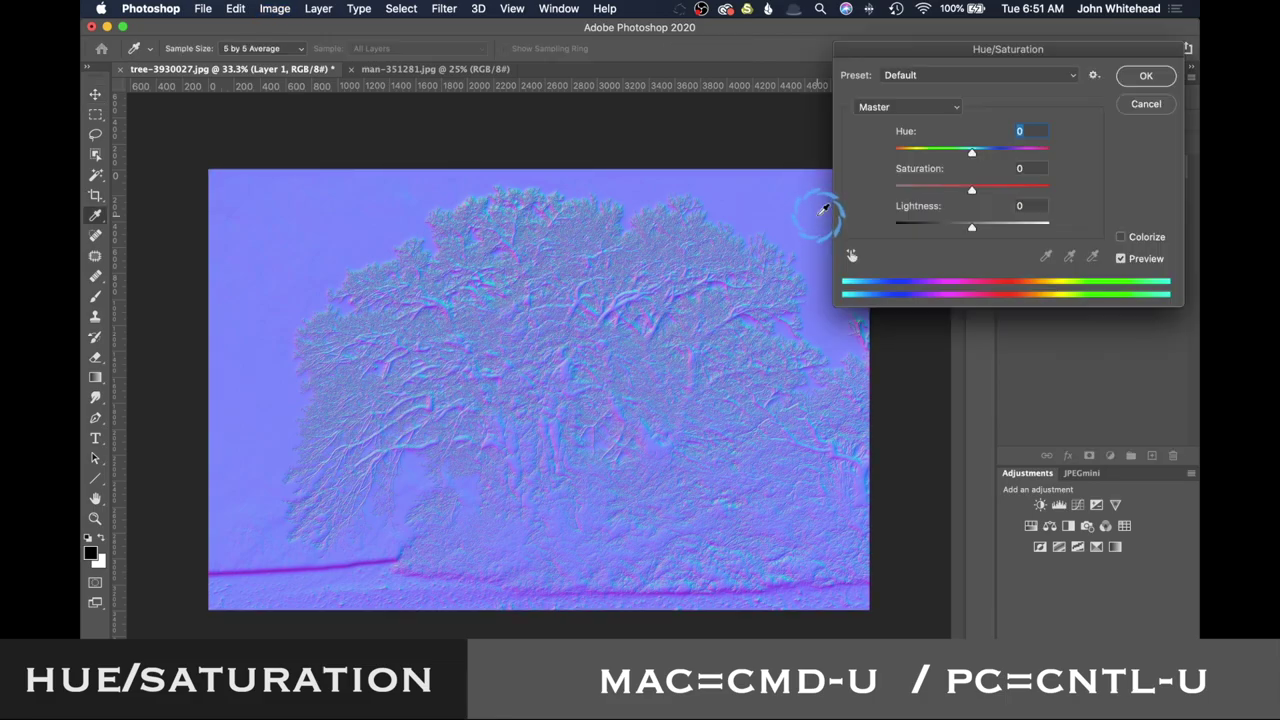
drag(971, 190, 894, 192)
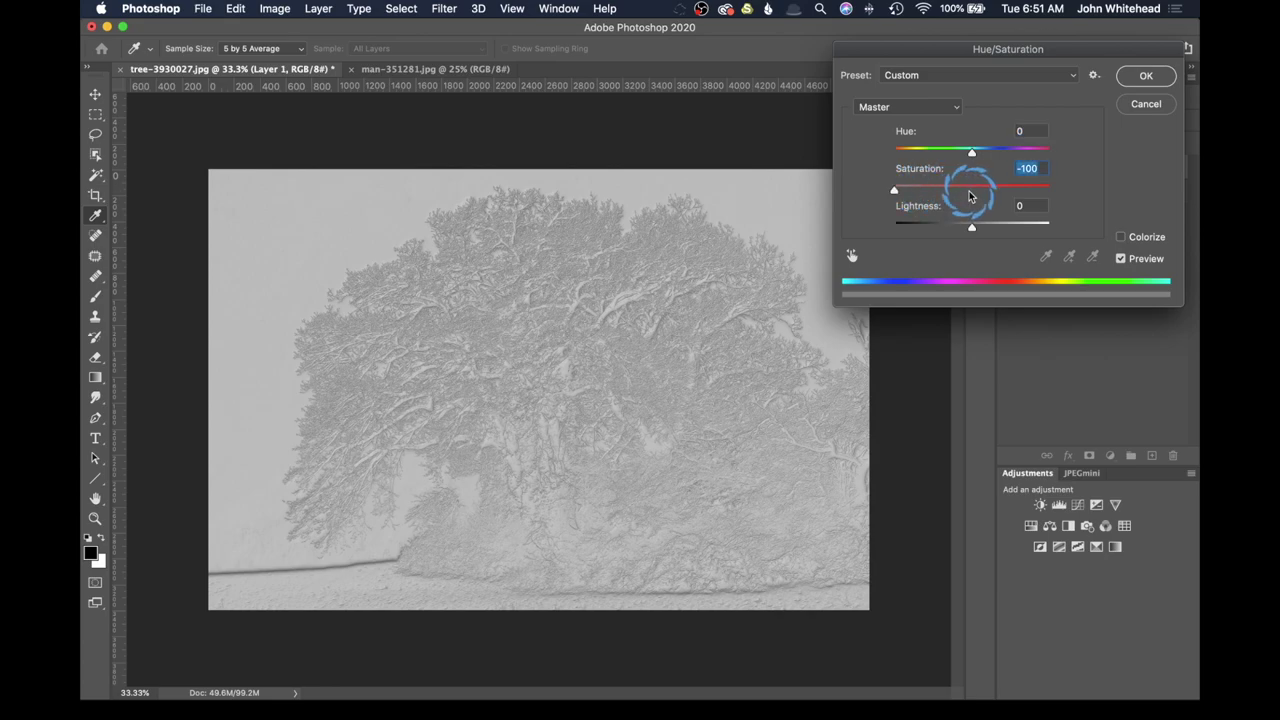
click(1155, 105)
click(1158, 108)
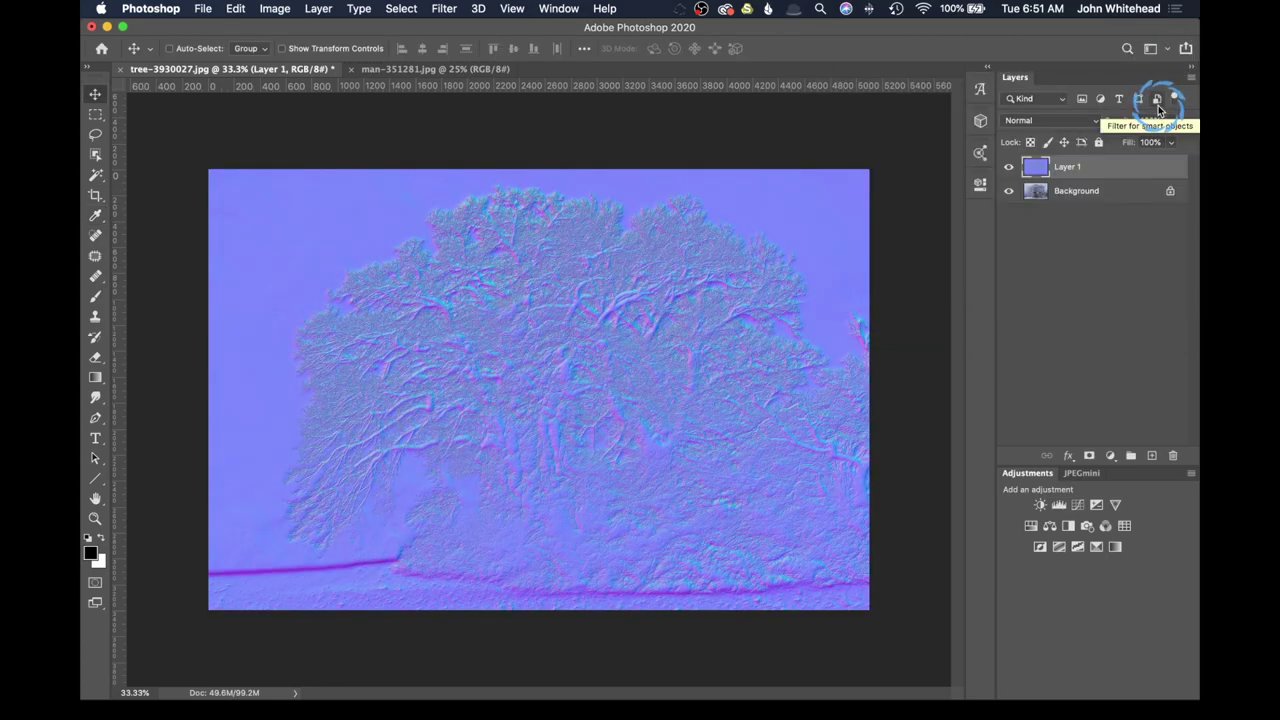
key(super+shift+u)
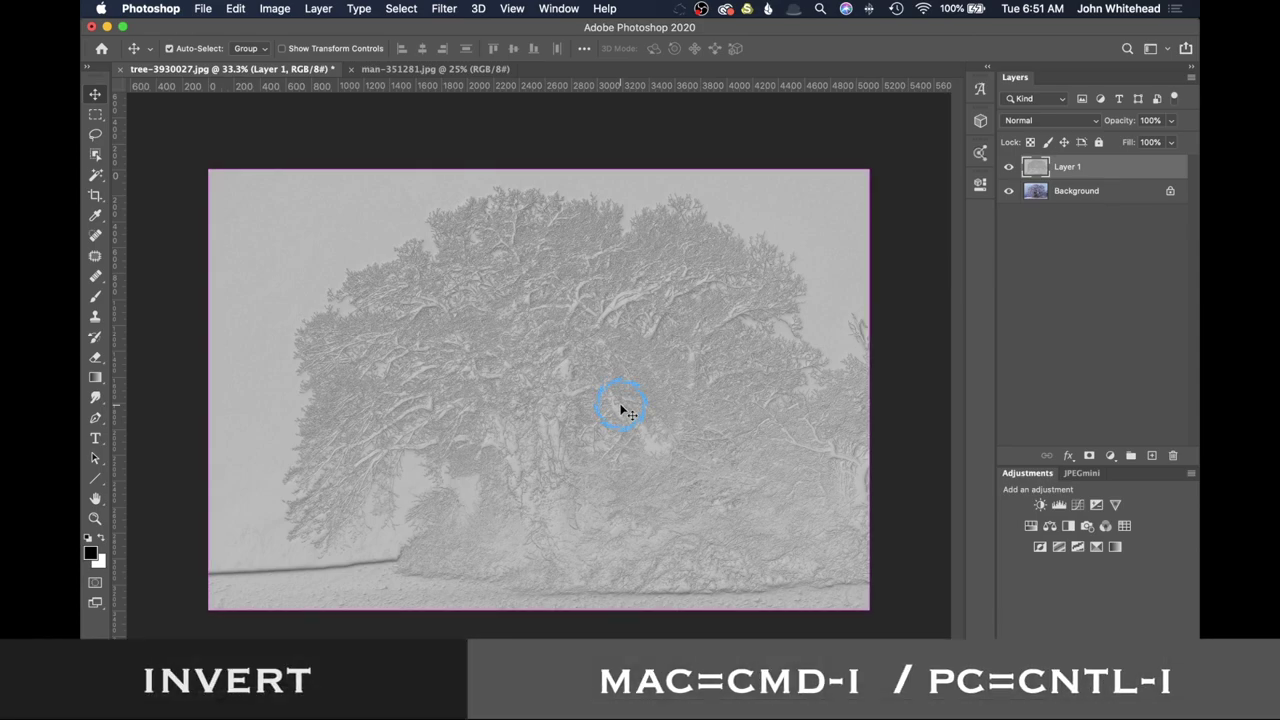
key(super+i)
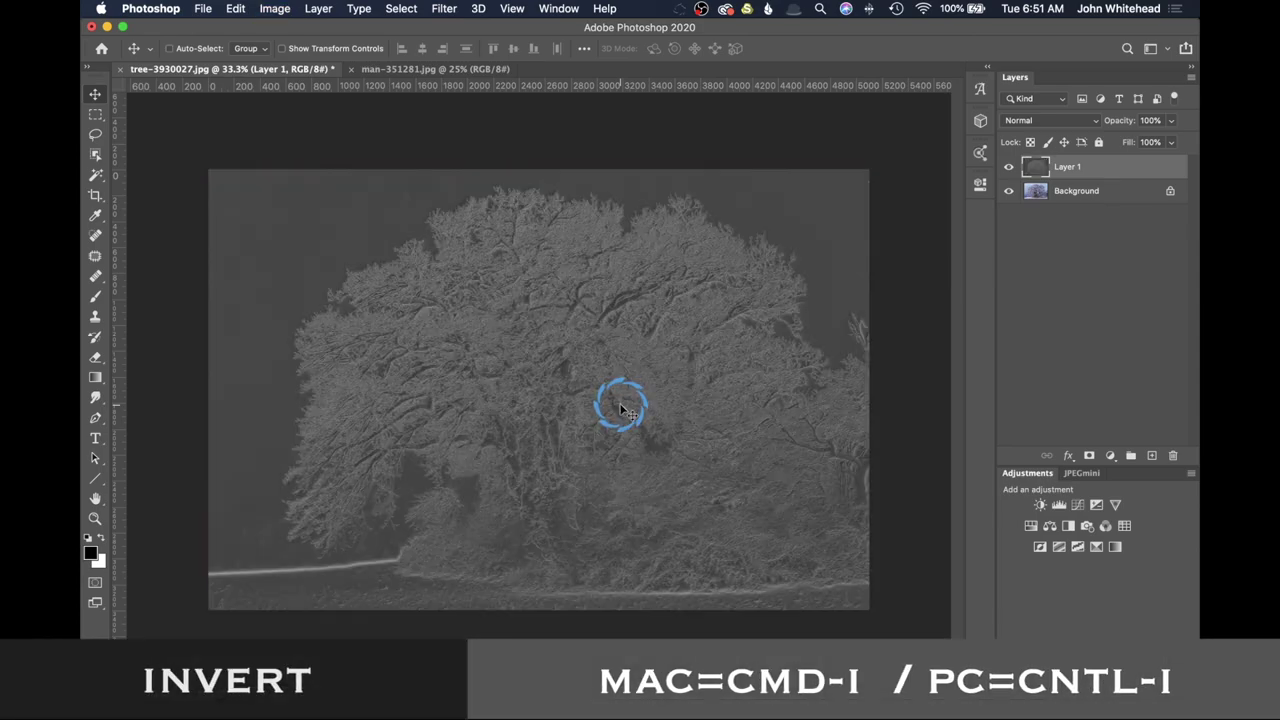
Set Layer 1's blend mode to Soft Light and toggle its visibility to compare.
click(1060, 120)
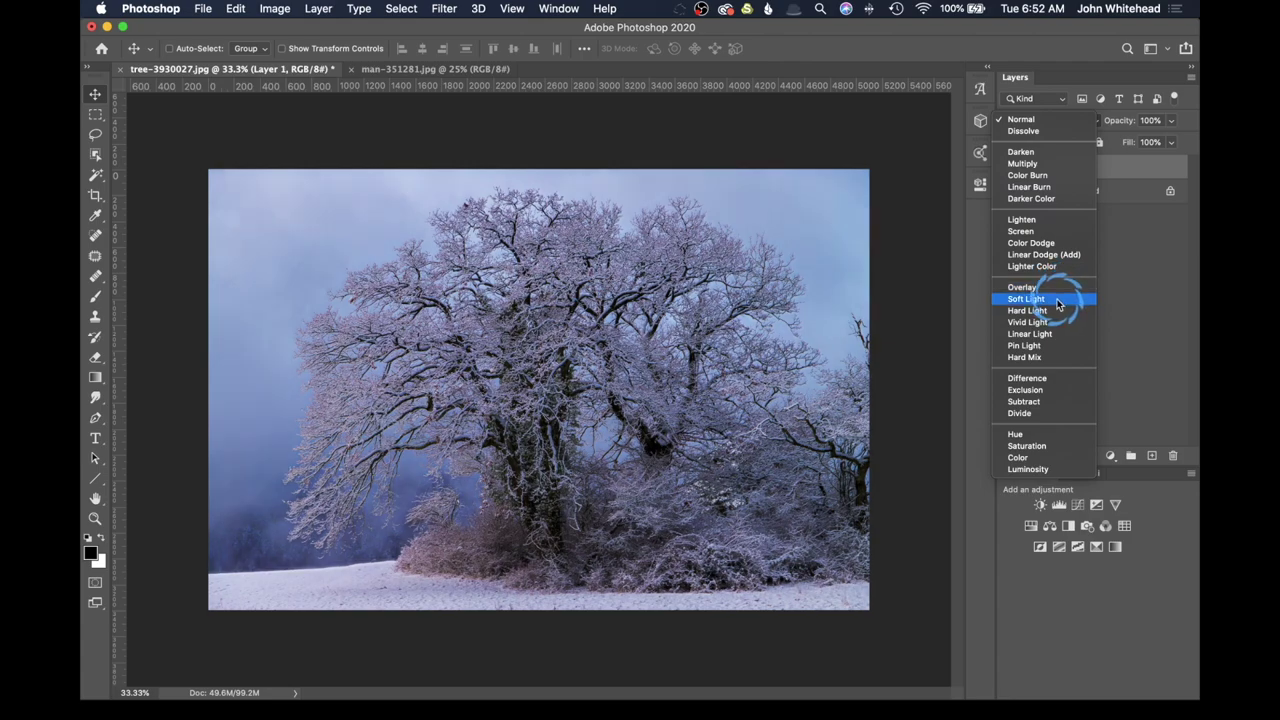
click(1058, 300)
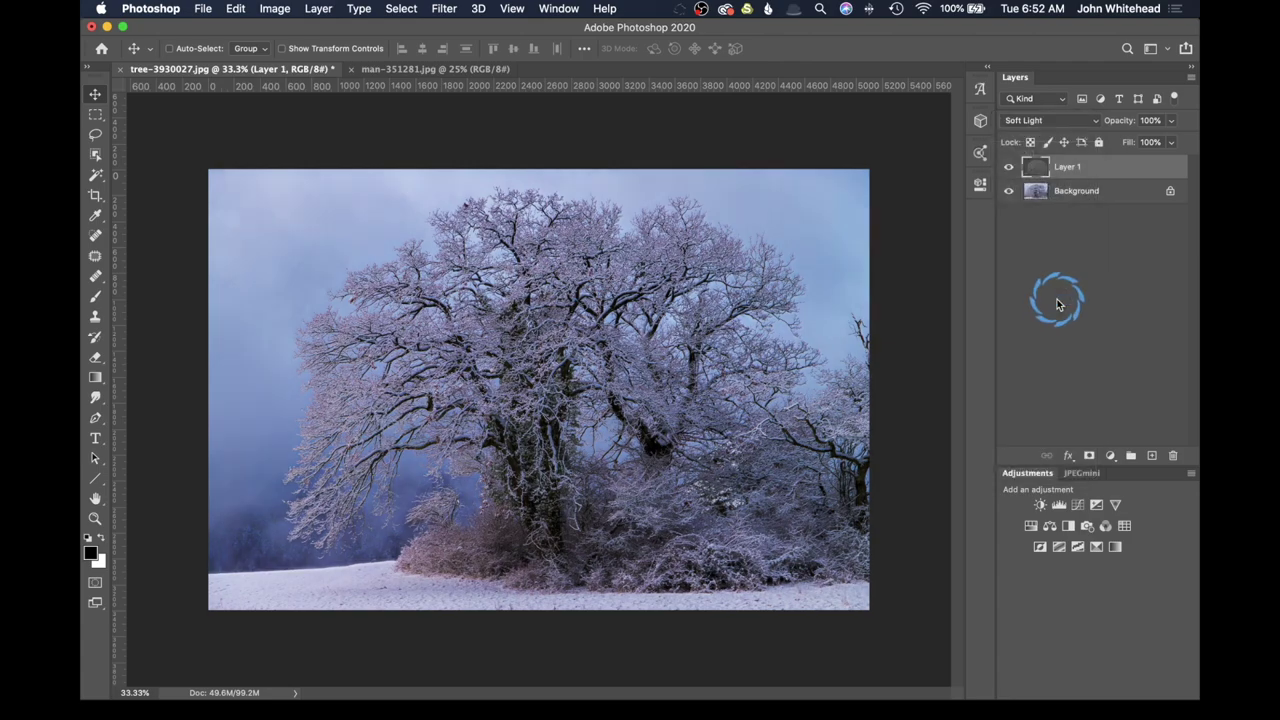
click(1009, 167)
click(1010, 168)
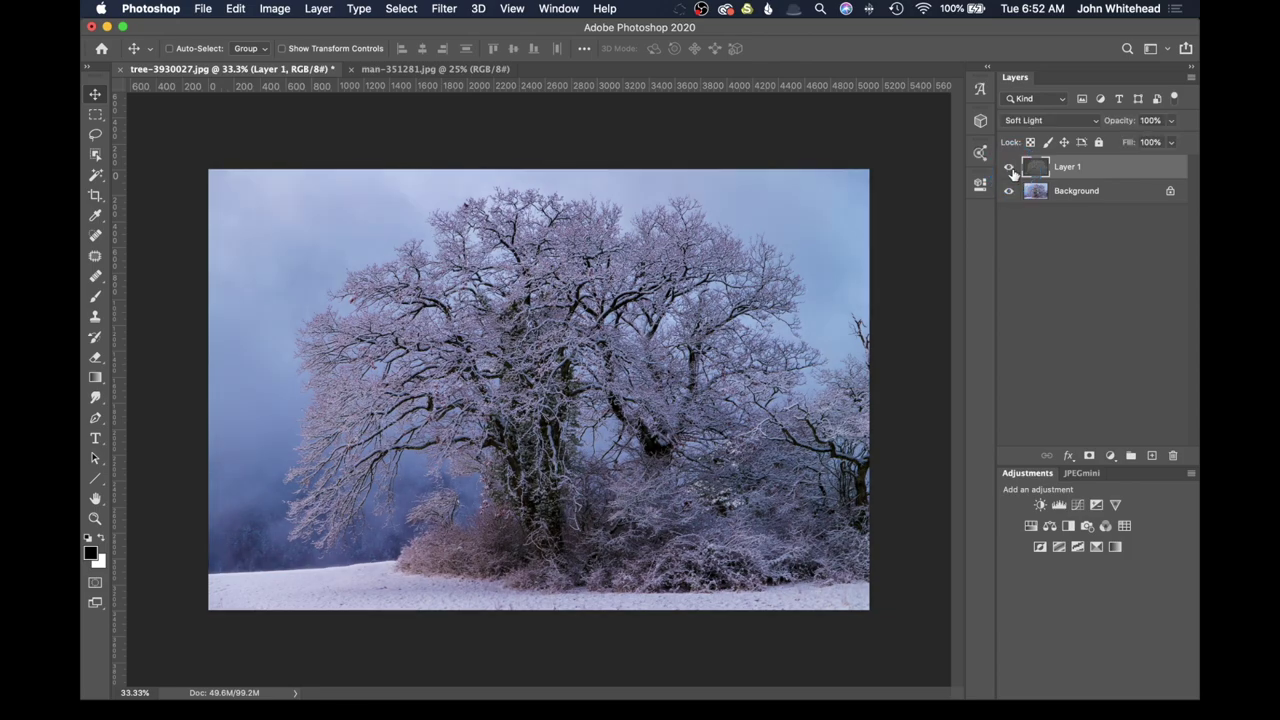
click(1010, 168)
click(1010, 168)
click(864, 284)
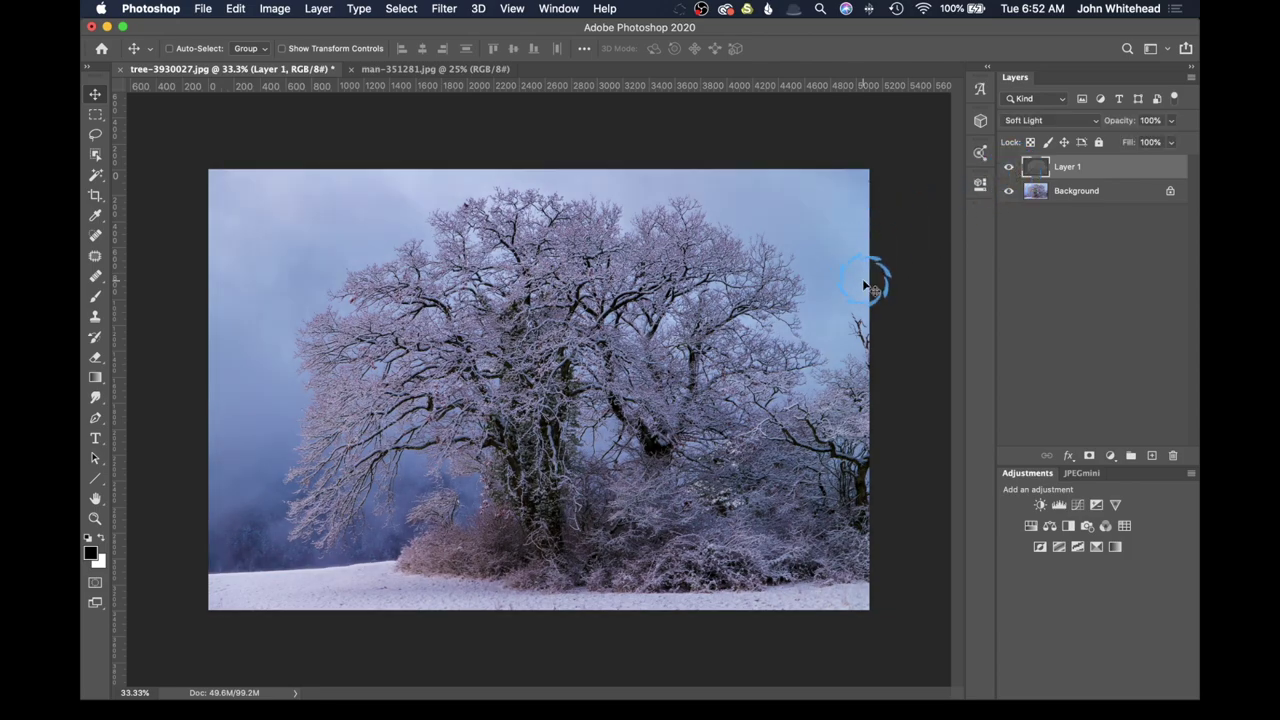
Add a Curves adjustment clipped to Layer 1 and raise its black point.
click(1077, 506)
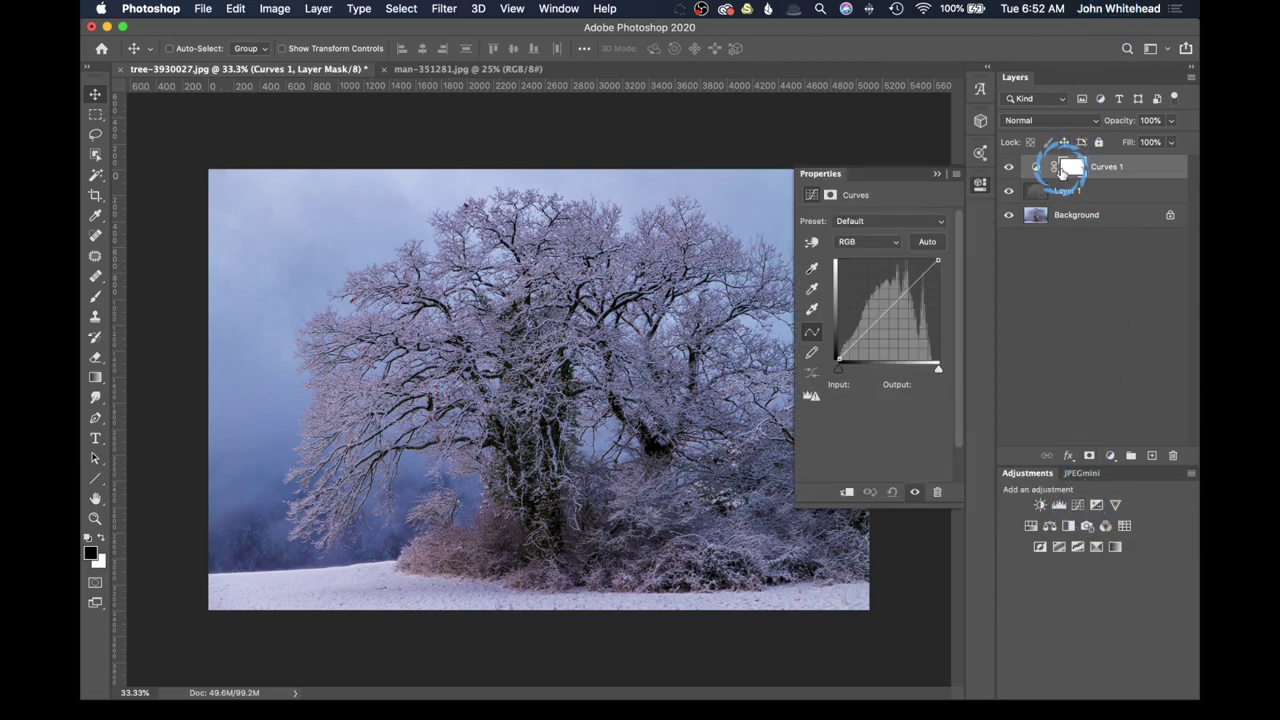
key(super+alt+g)
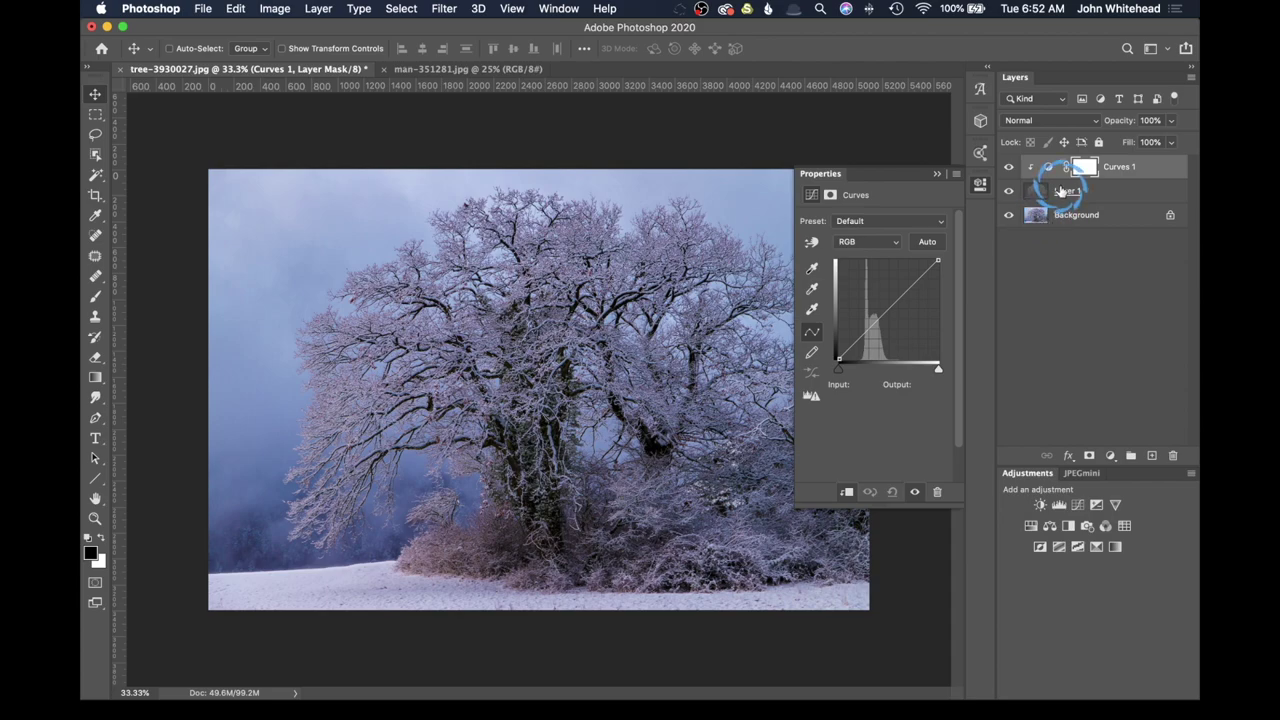
click(840, 362)
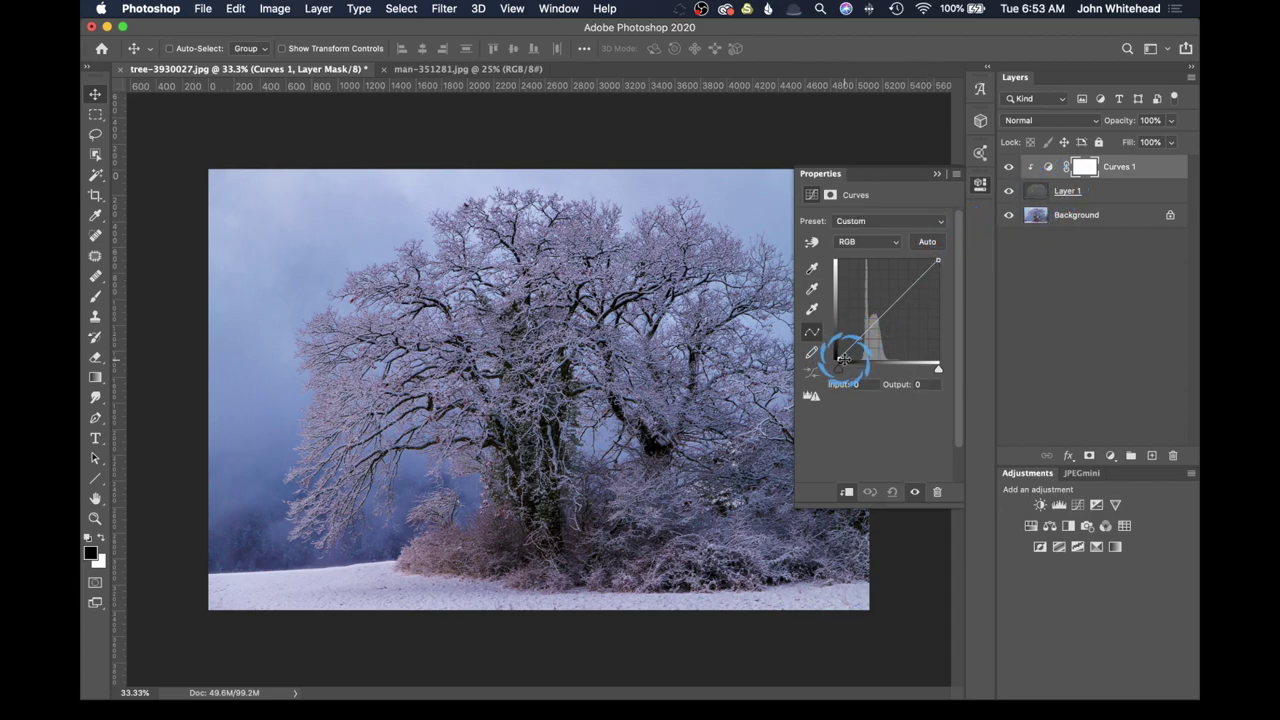
drag(838, 361, 822, 350)
Lift the curve's midtones so input 80 maps to output 118, then compare before and after.
click(869, 318)
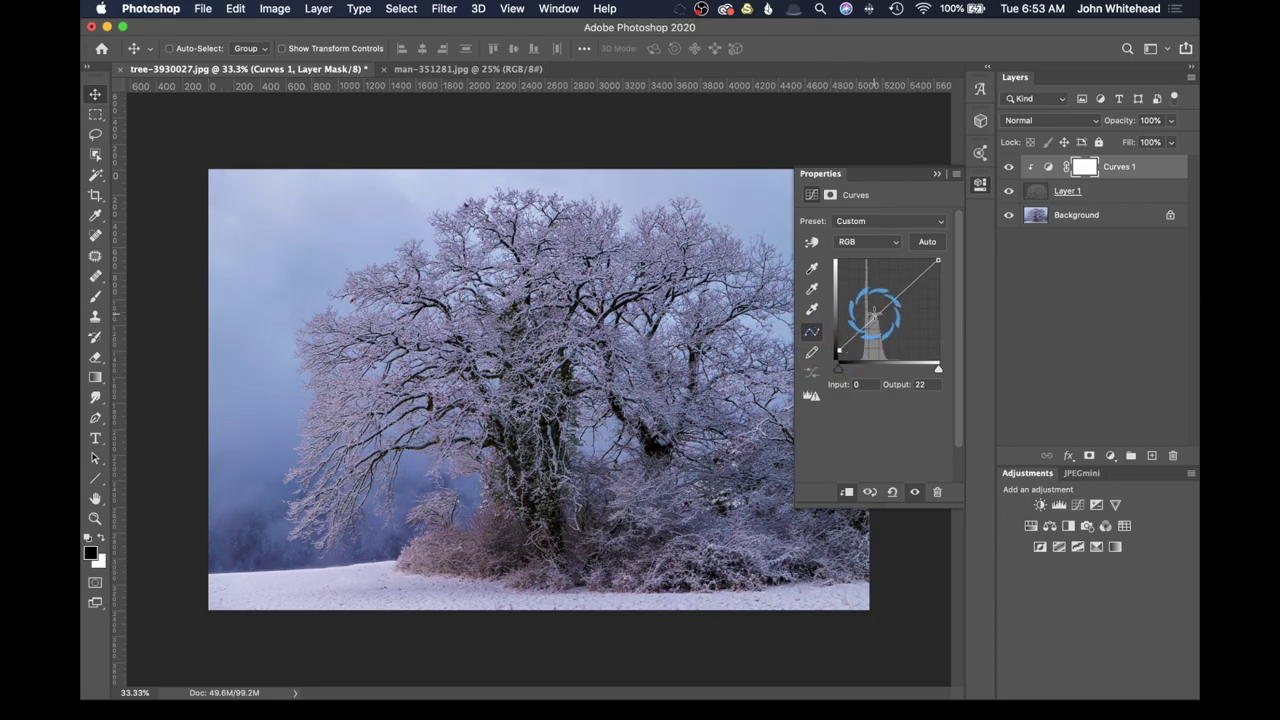
click(871, 314)
drag(937, 260, 933, 258)
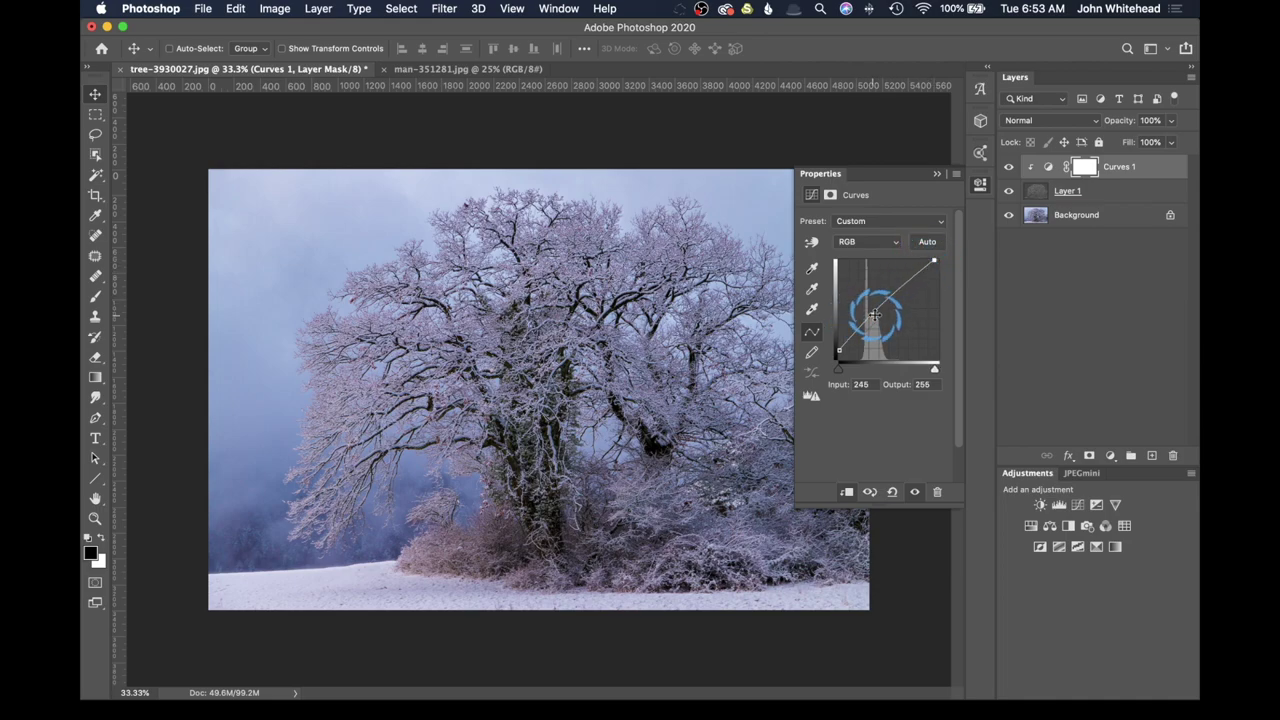
drag(874, 313, 871, 314)
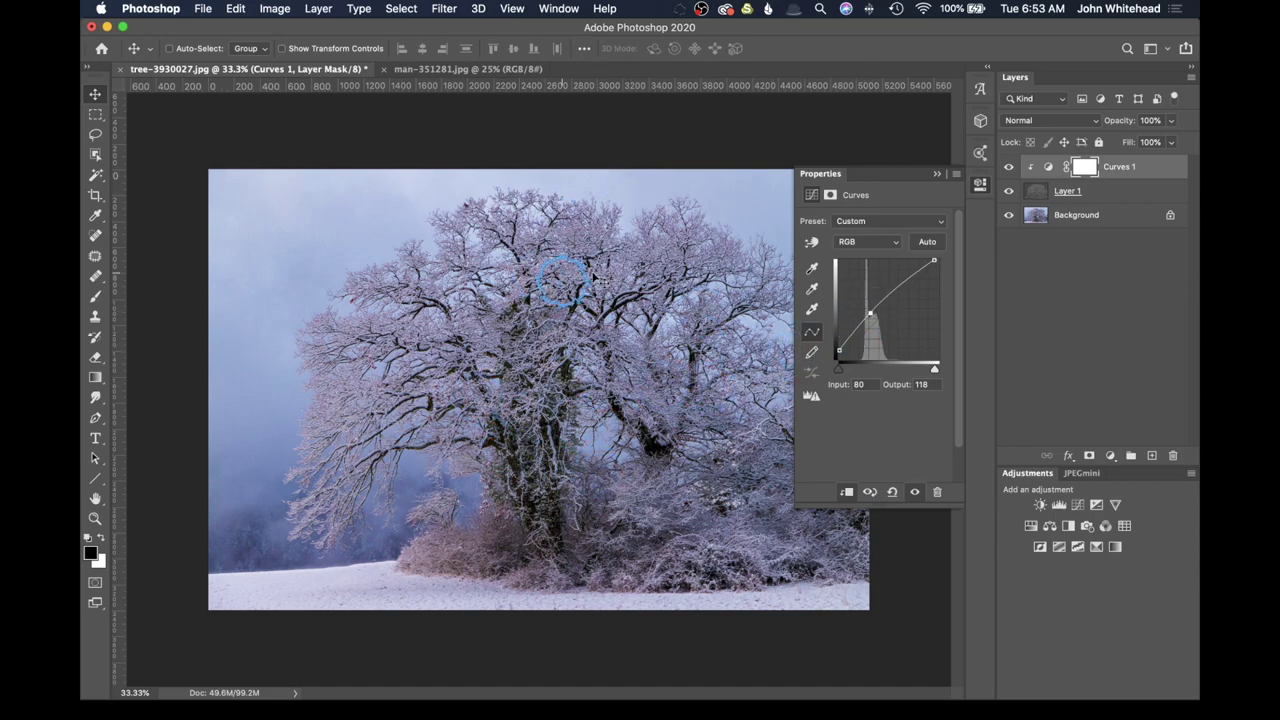
click(938, 178)
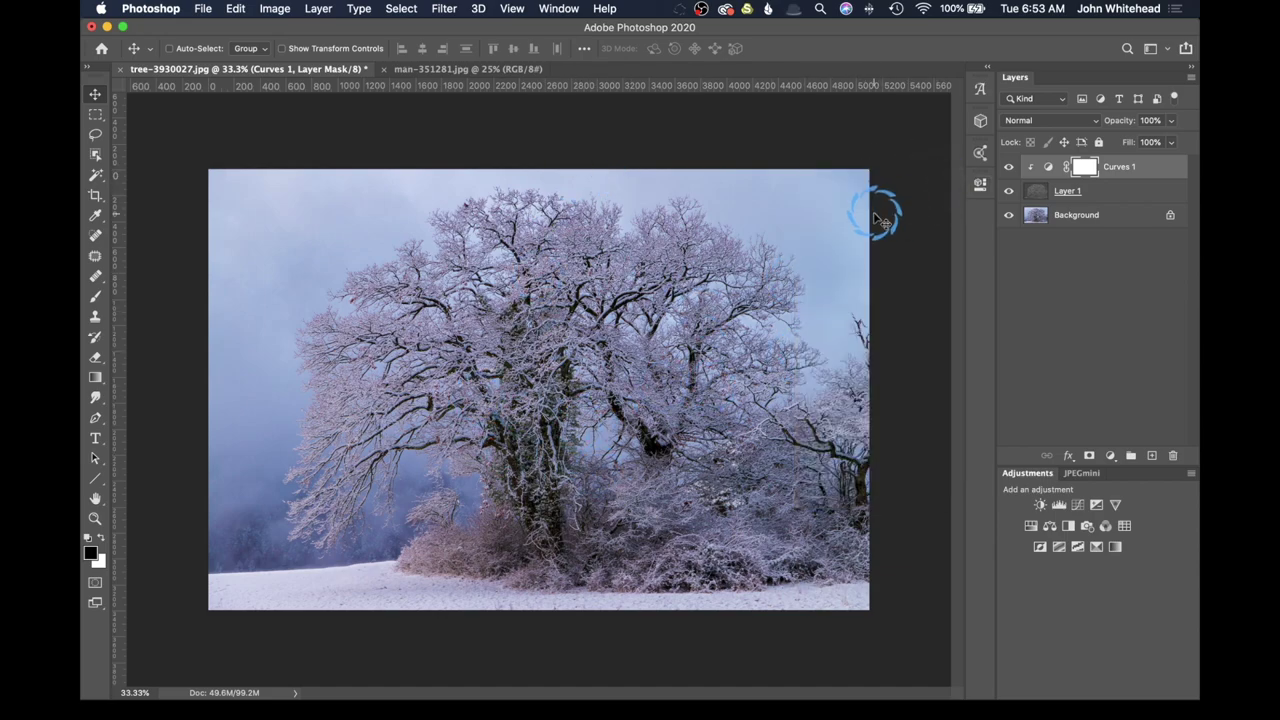
click(1010, 167)
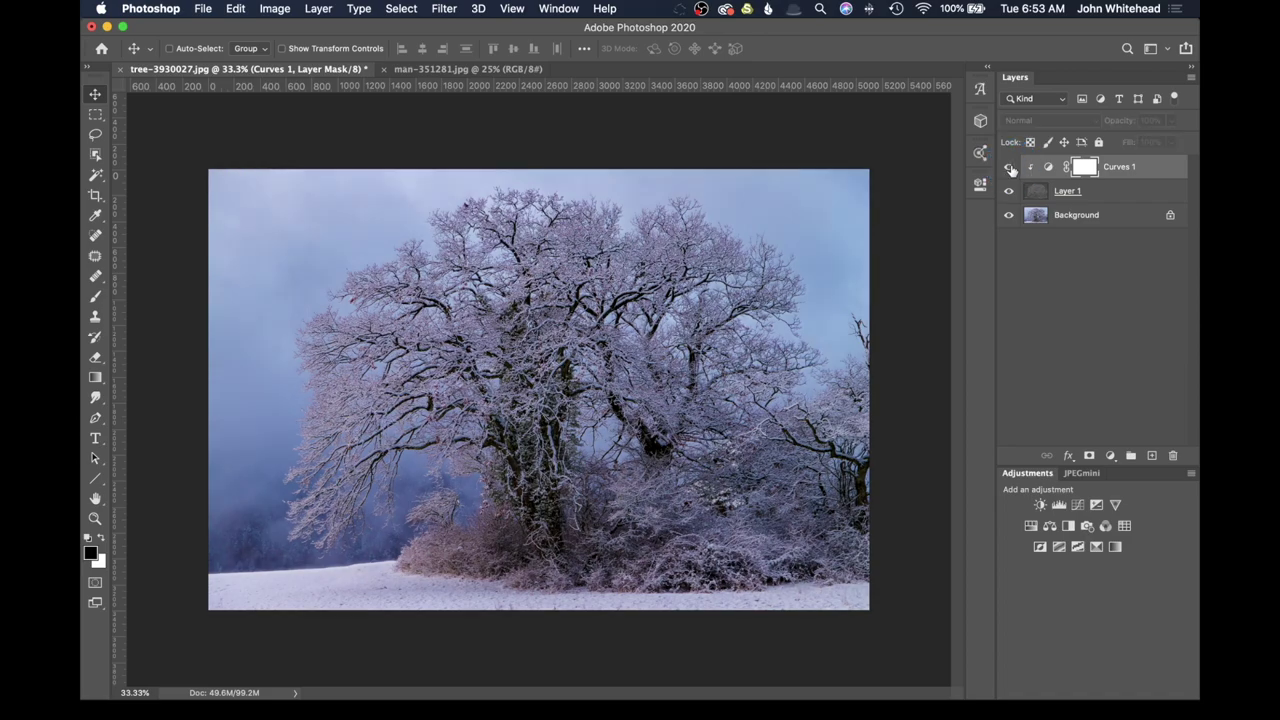
click(1010, 167)
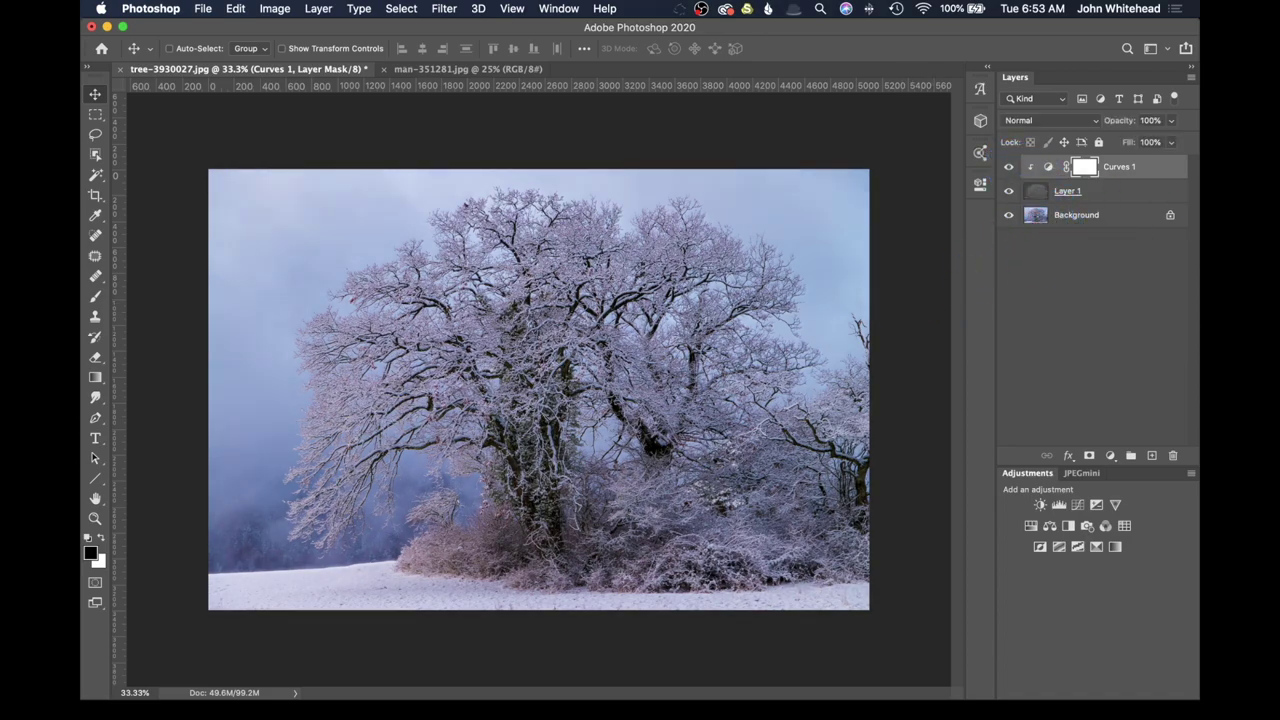
key(alt+F9)
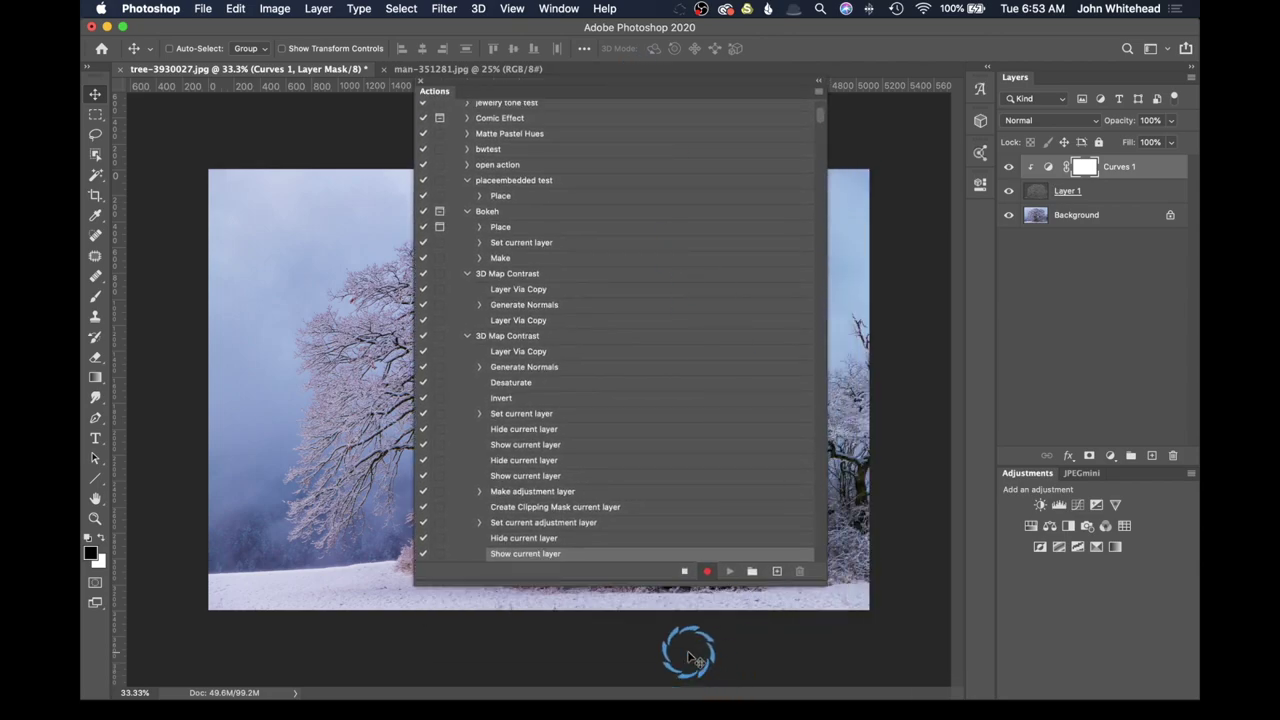
Stop recording the 3D Map Contrast action and close the Actions panel.
click(688, 571)
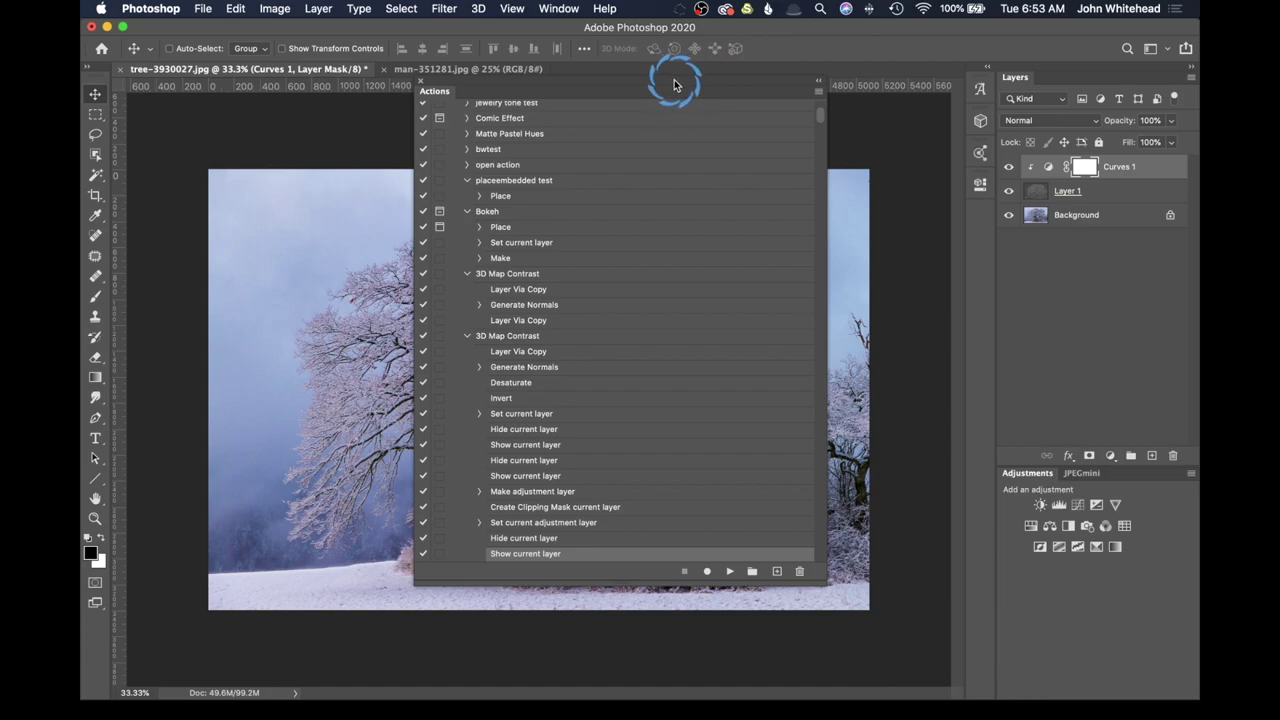
drag(487, 82, 748, 110)
key(alt+F9)
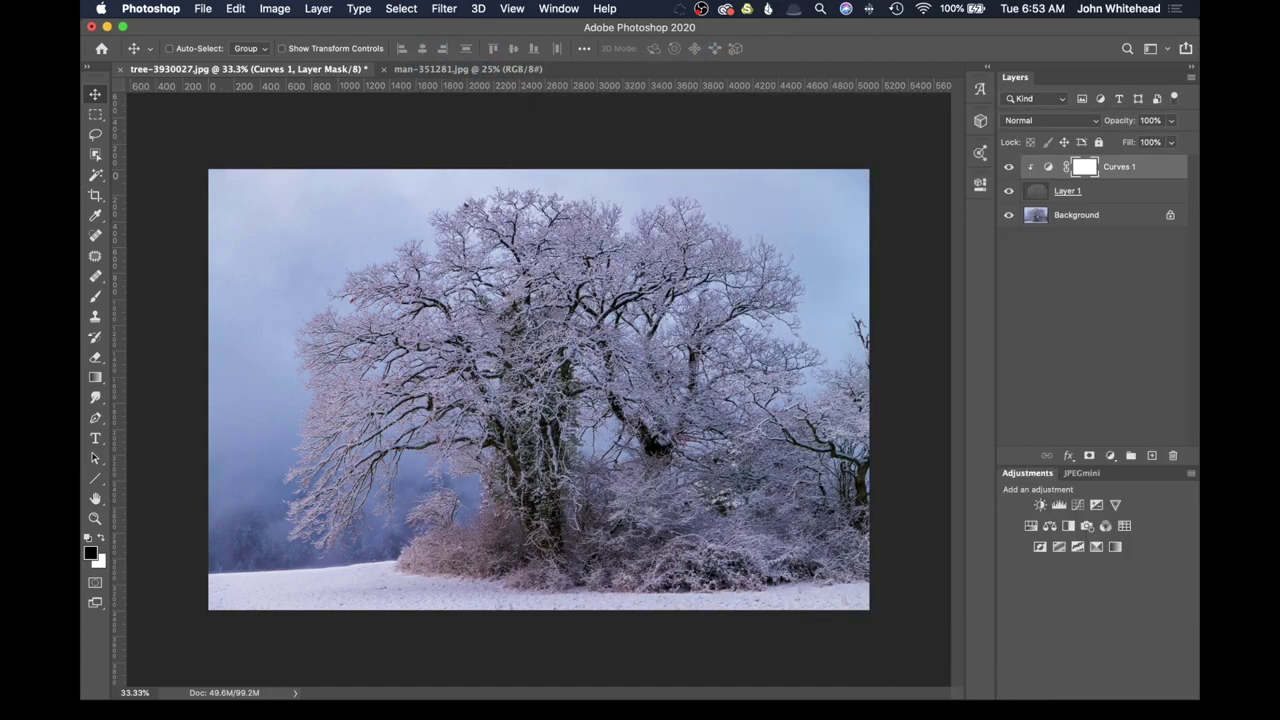
click(1114, 191)
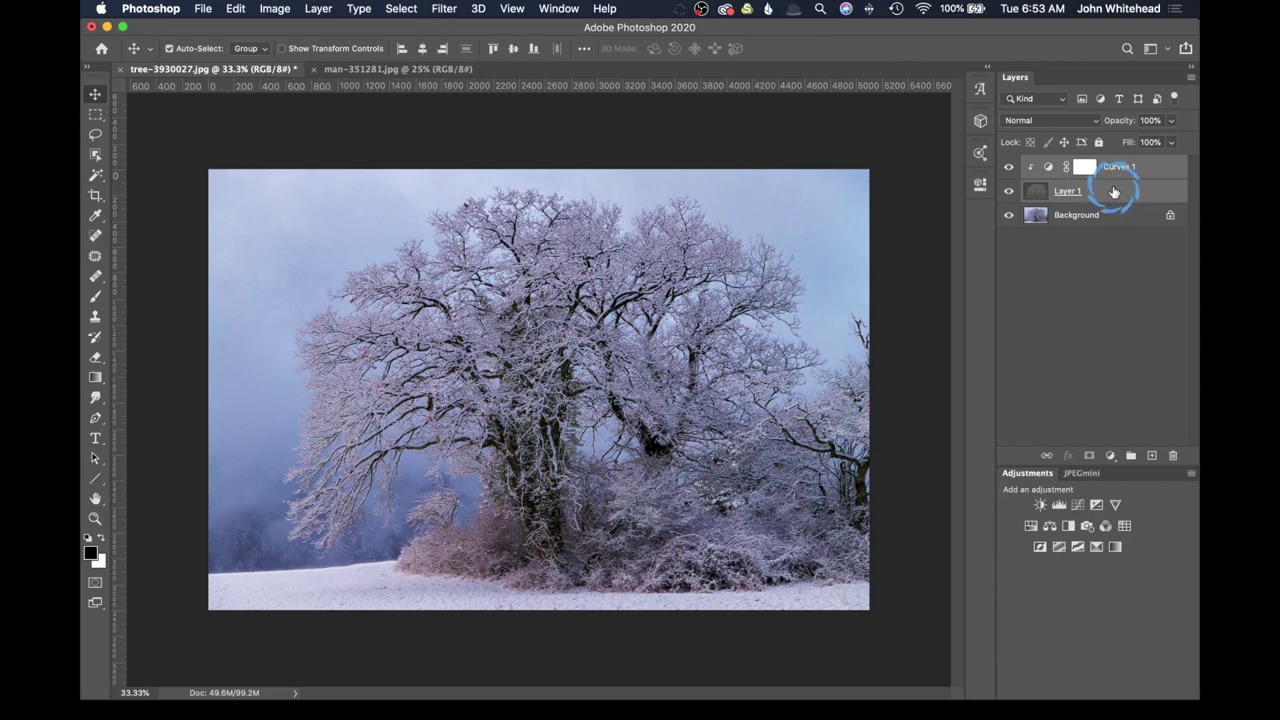
key(super+g)
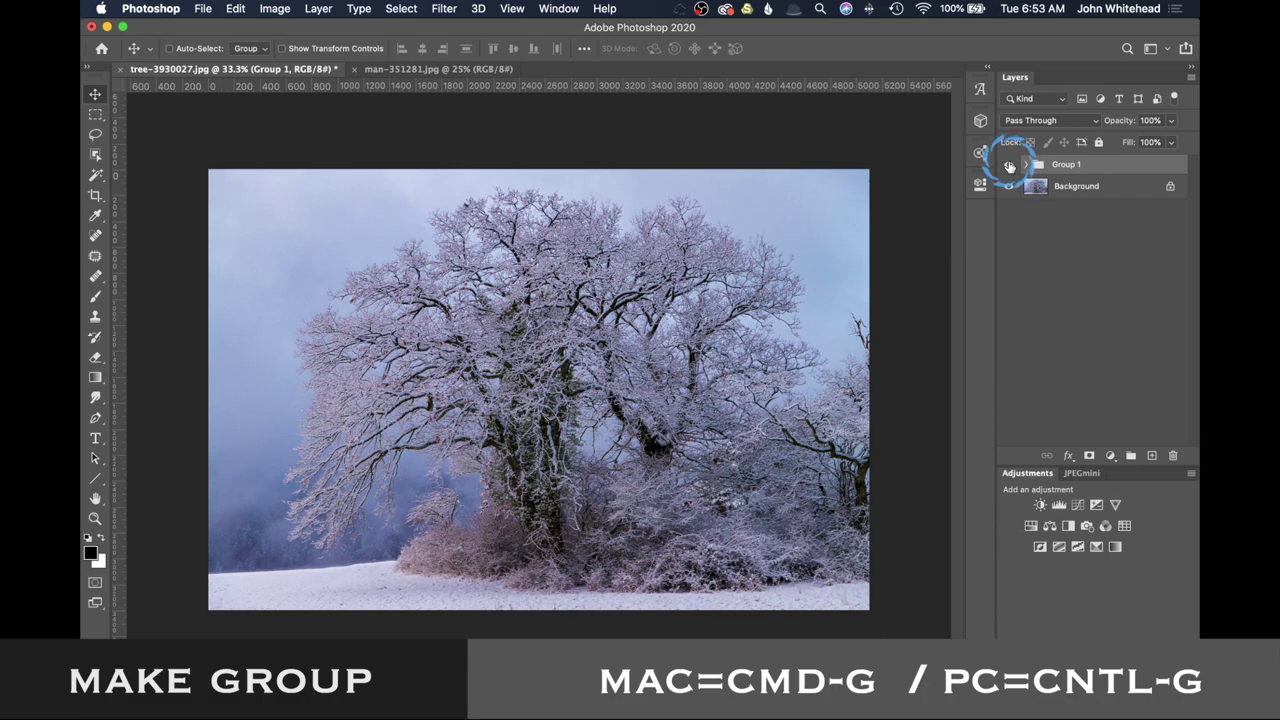
key(super+equal)
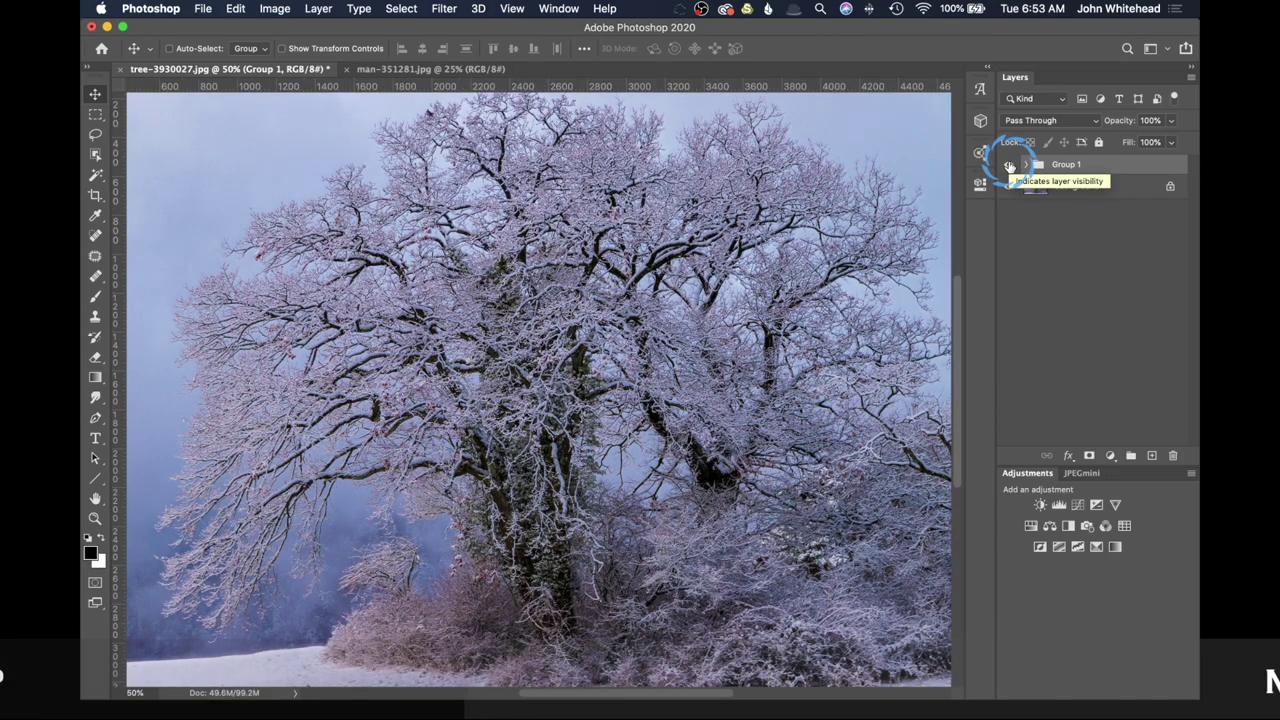
click(1010, 166)
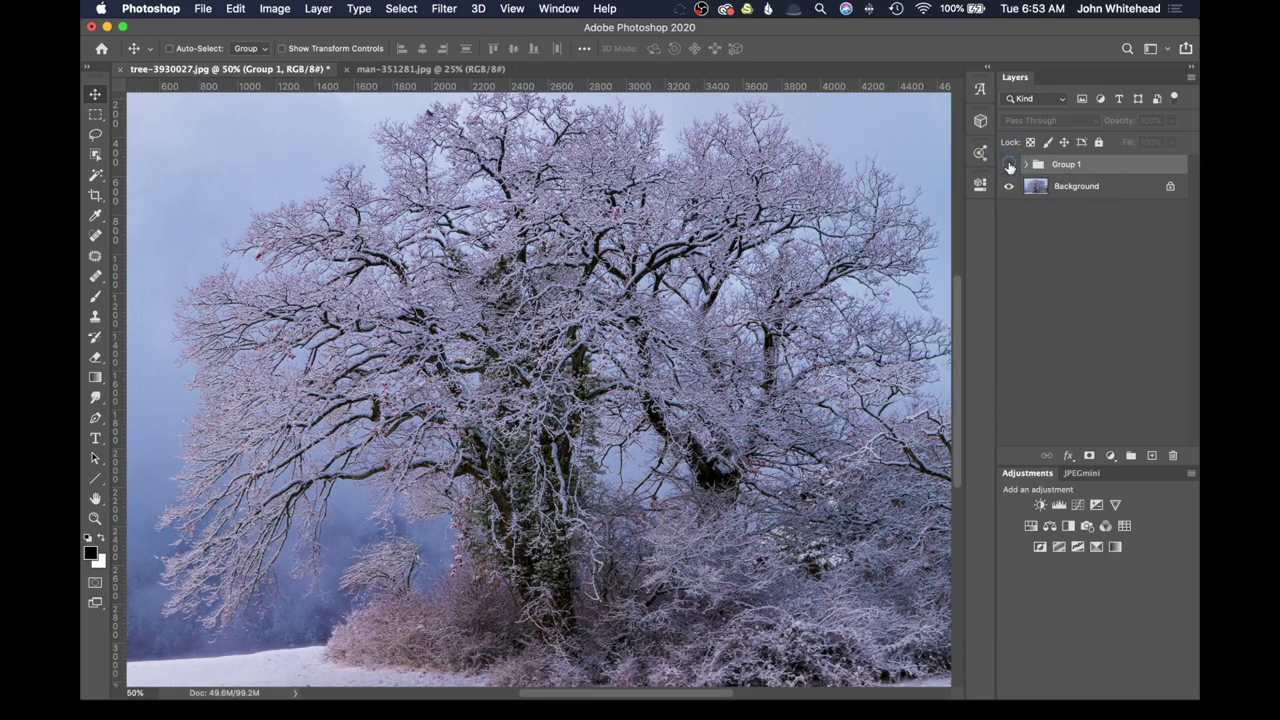
click(1010, 166)
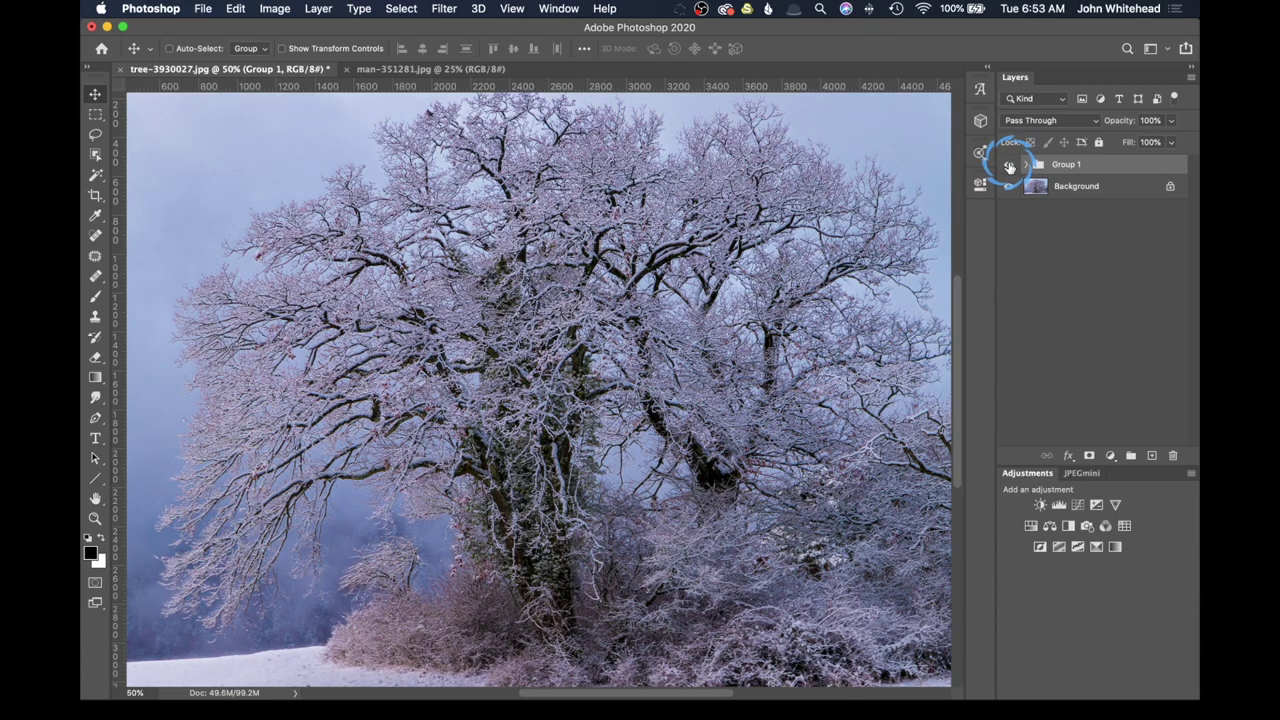
click(1010, 166)
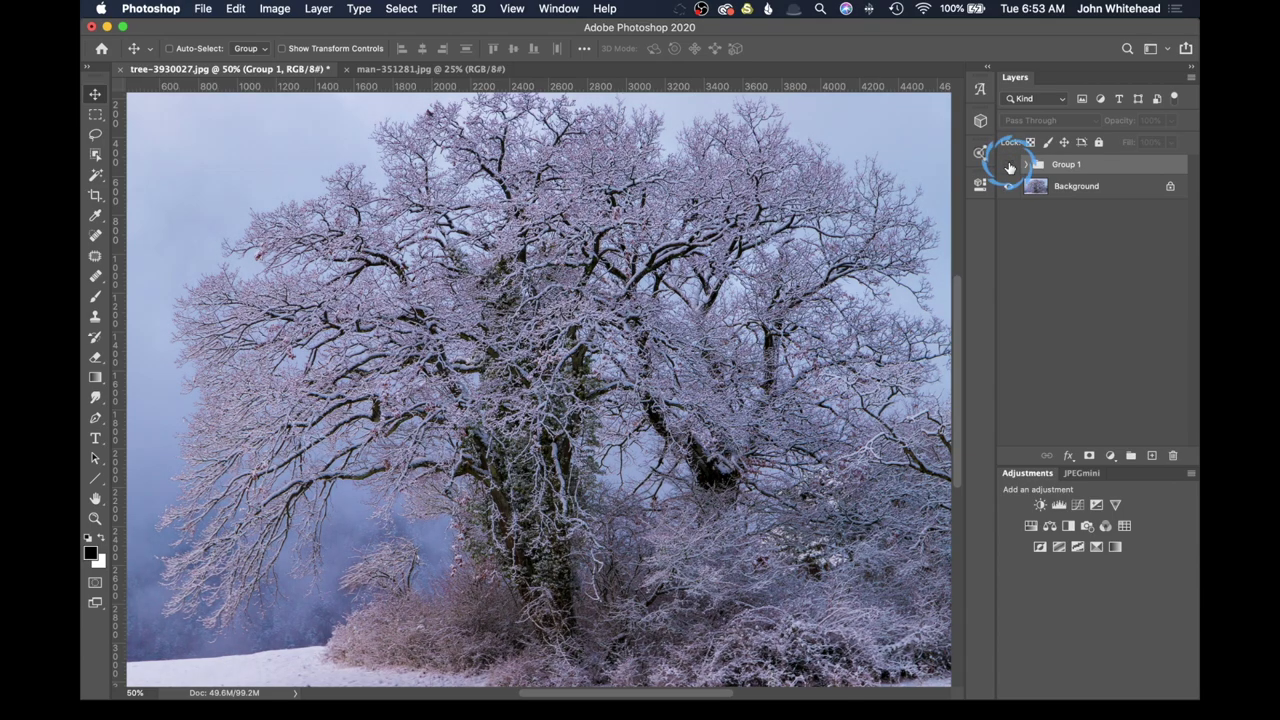
click(1010, 166)
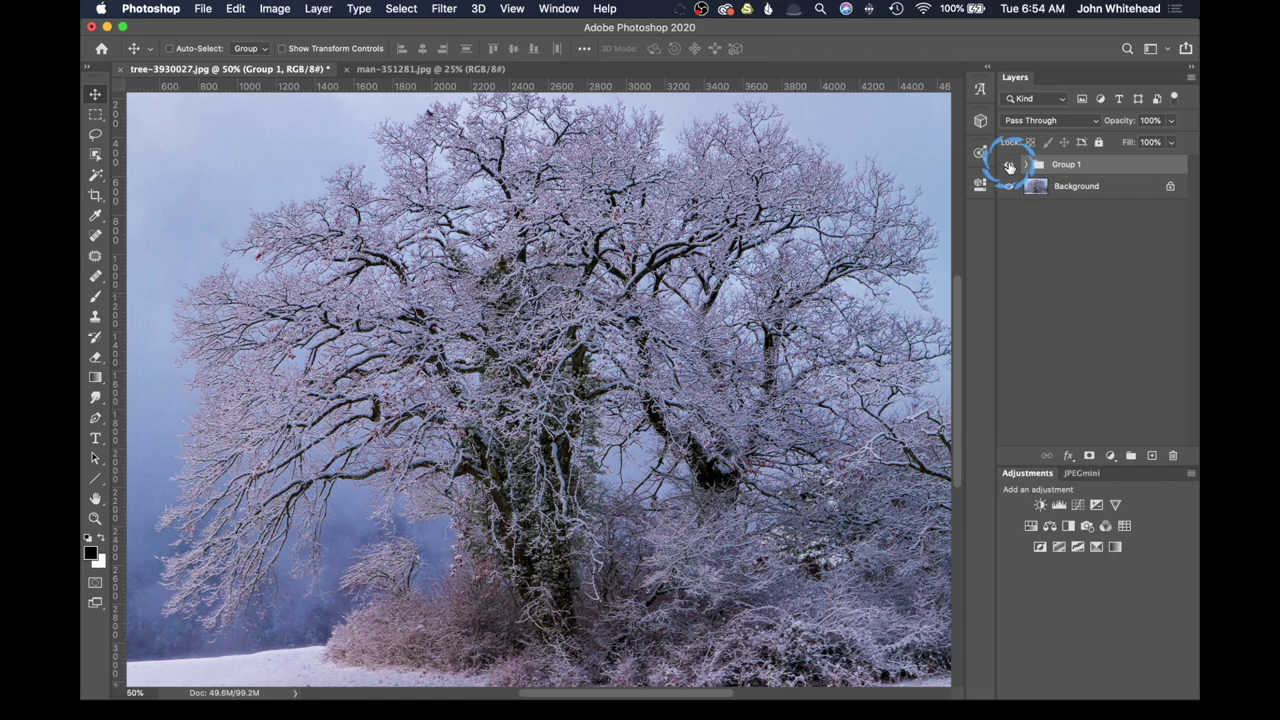
click(1010, 166)
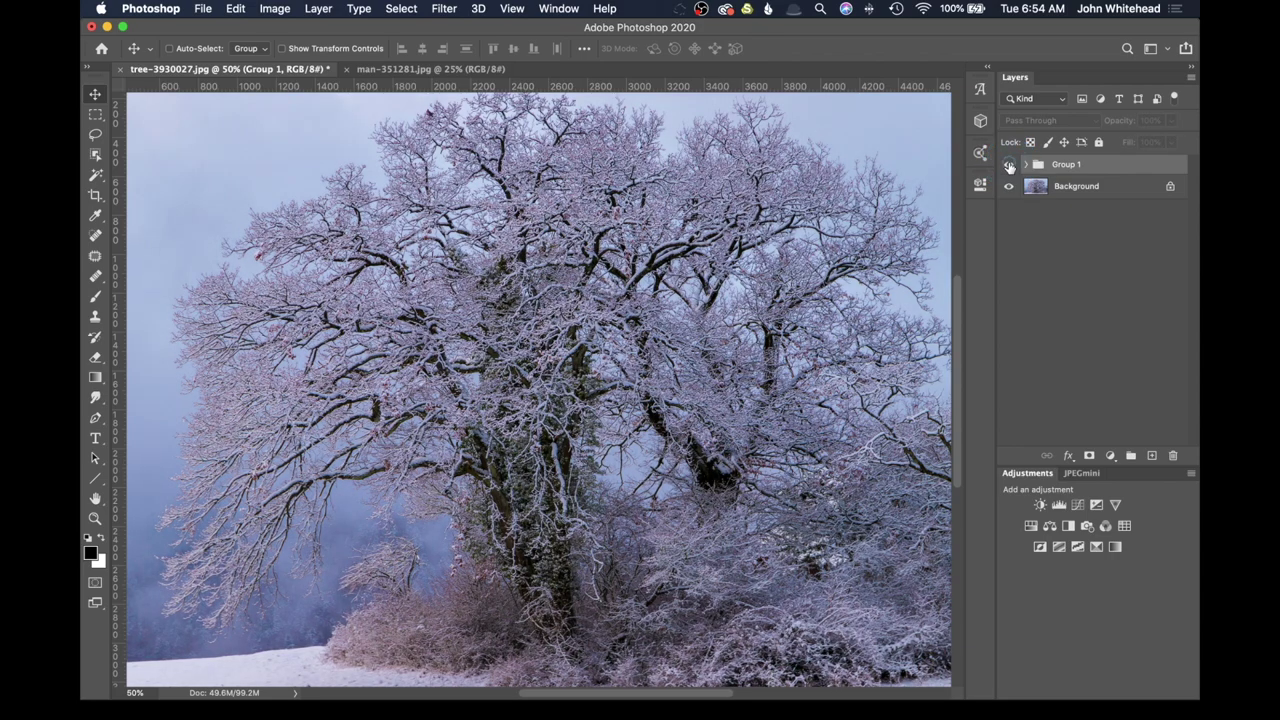
click(1010, 166)
click(1010, 166)
click(1010, 166)
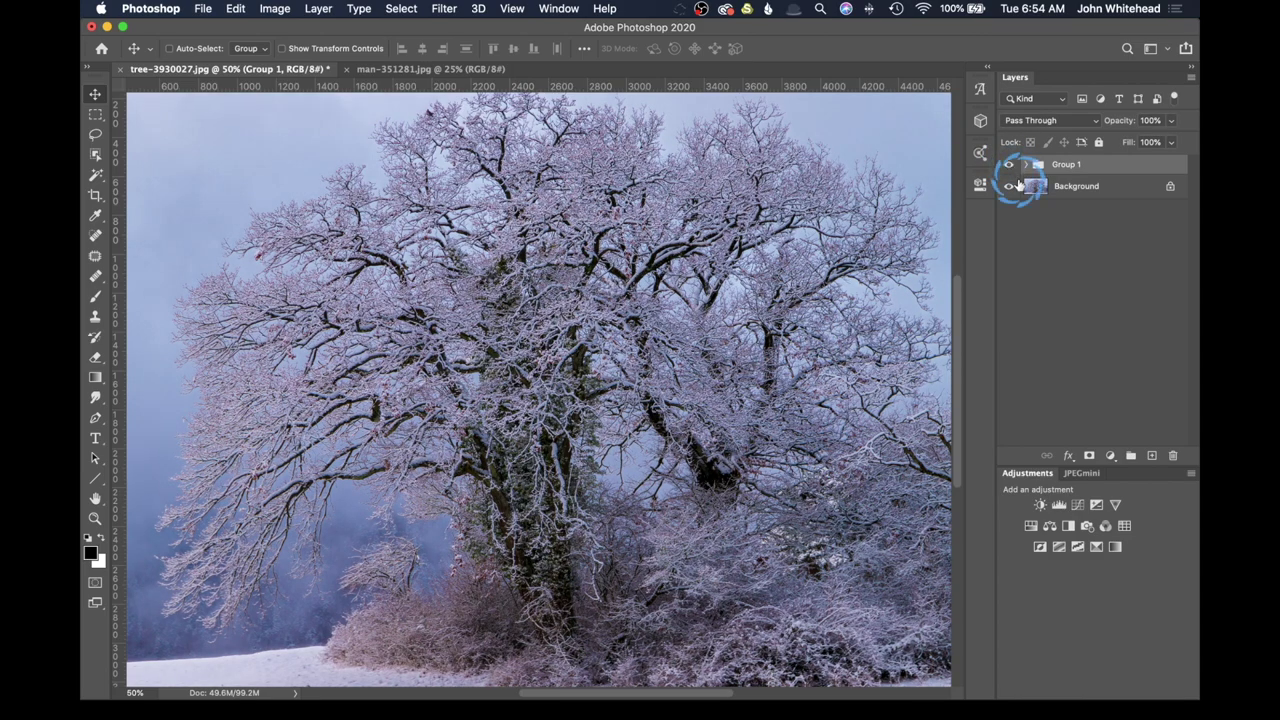
Switch to the man-351281.jpg portrait and open the Actions panel with Alt+F9.
click(453, 70)
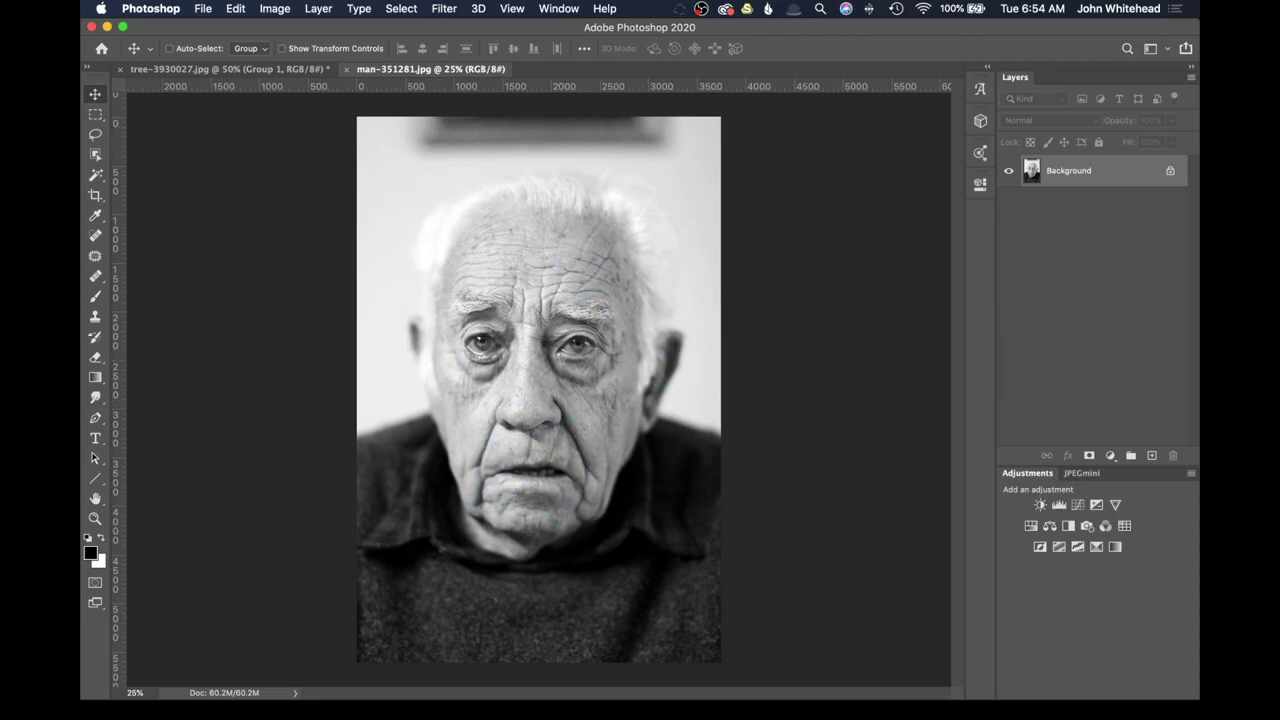
key(alt+F9)
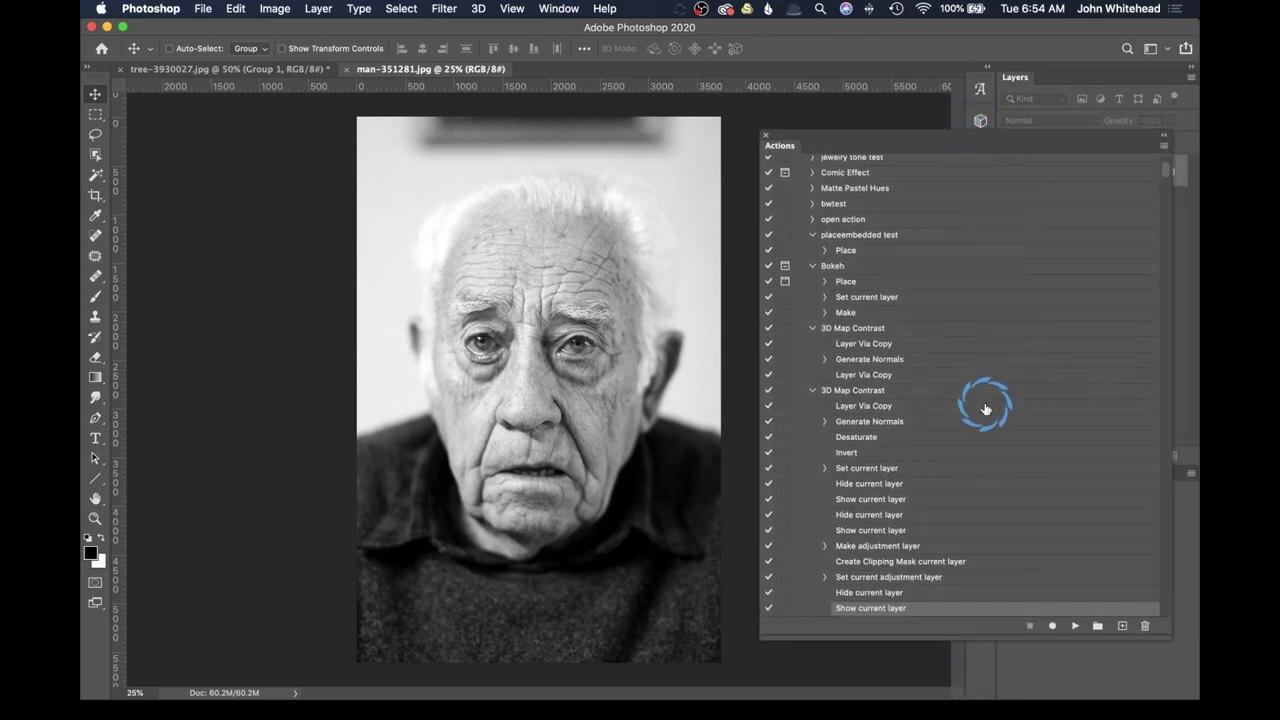
Play the 3D Map Contrast action on the portrait, then close the Actions panel.
click(846, 391)
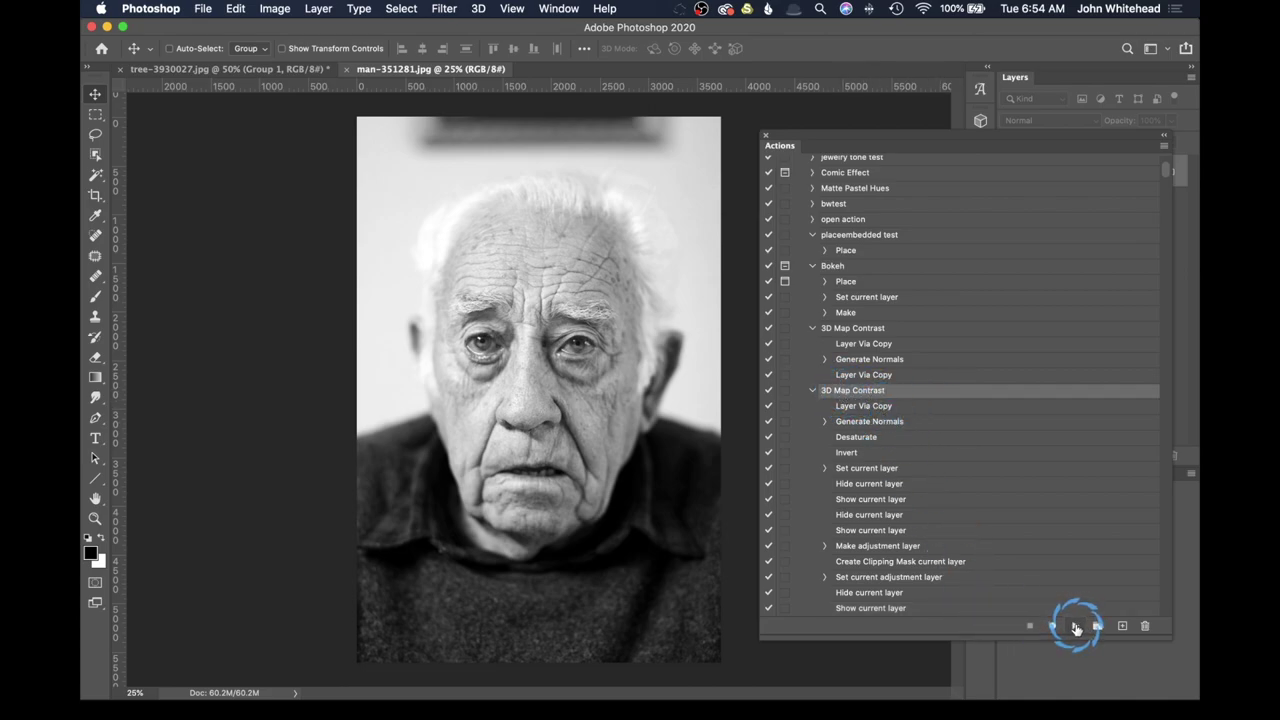
click(1076, 628)
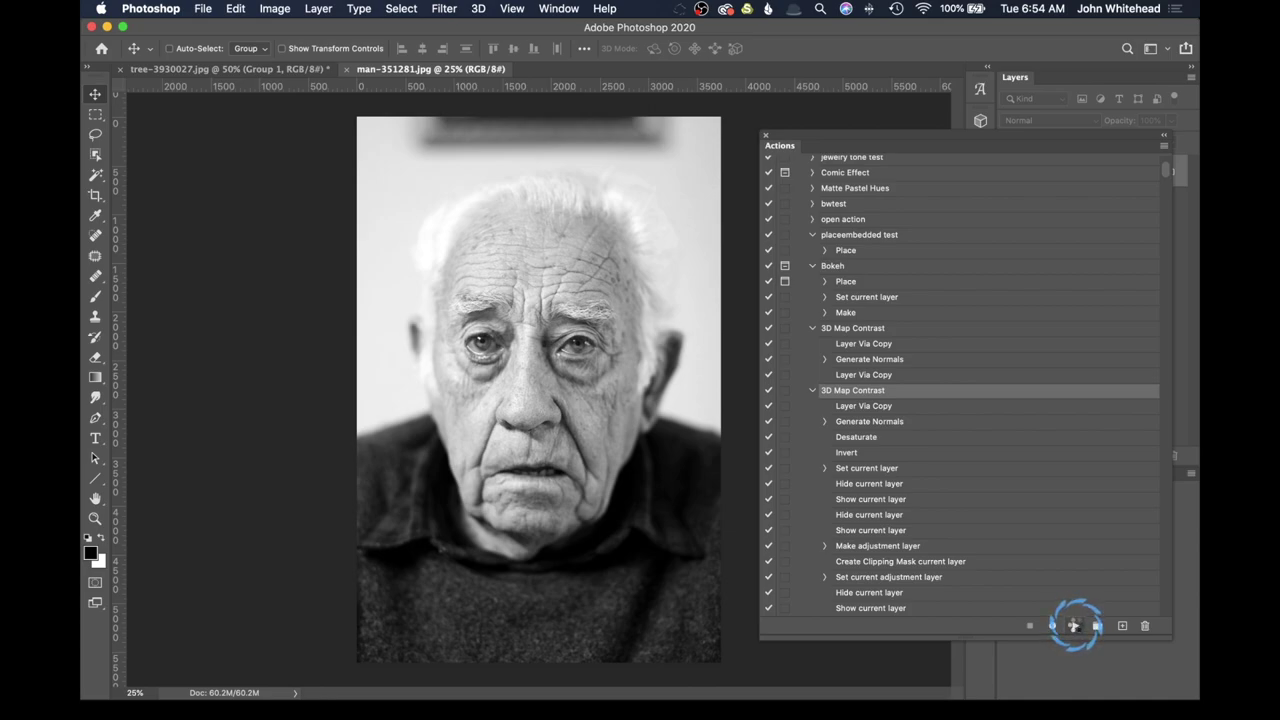
click(801, 132)
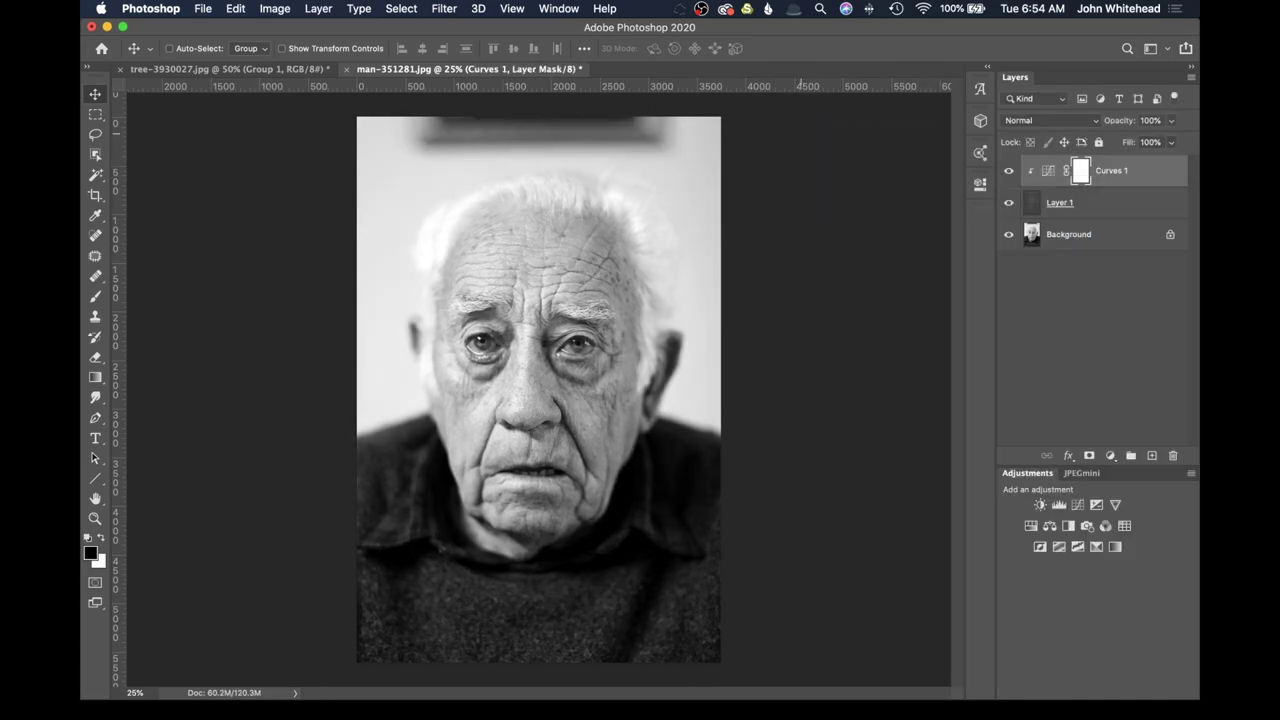
Group Curves 1 and Layer 1 into Group 1 and zoom the portrait to 50%.
shift+click(1078, 203)
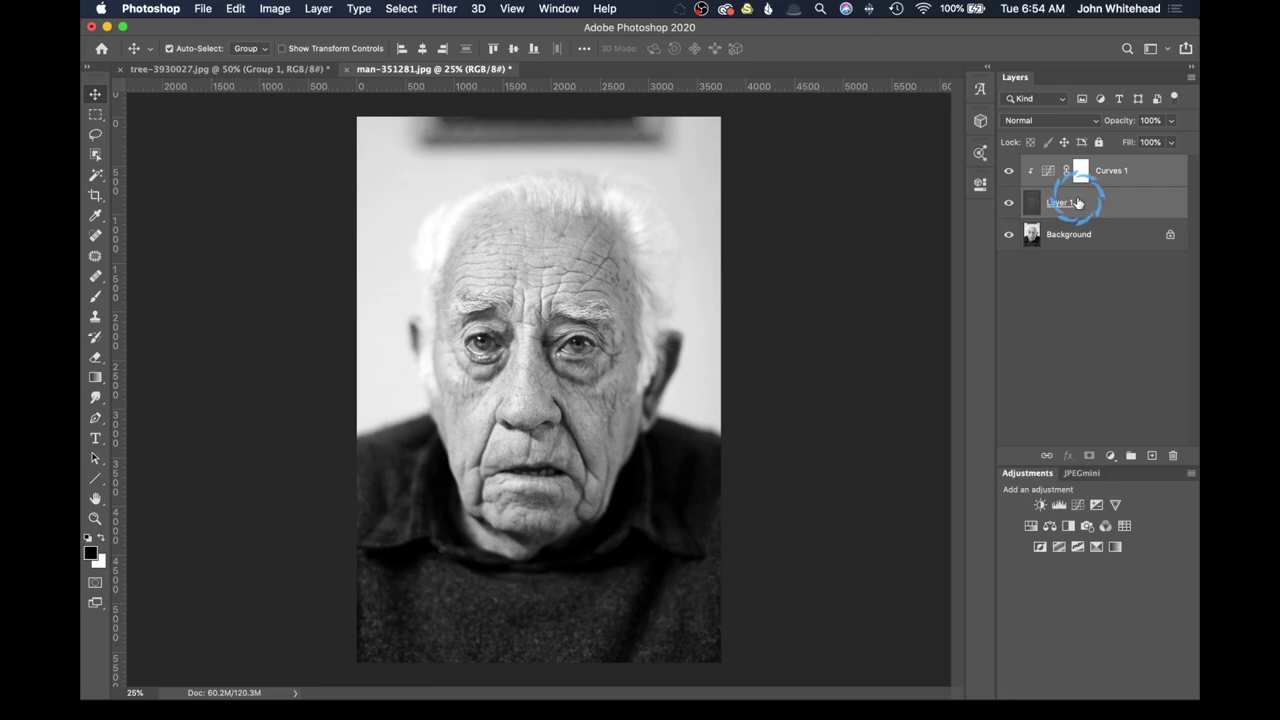
key(super+g)
key(super+plus)
key(super+plus)
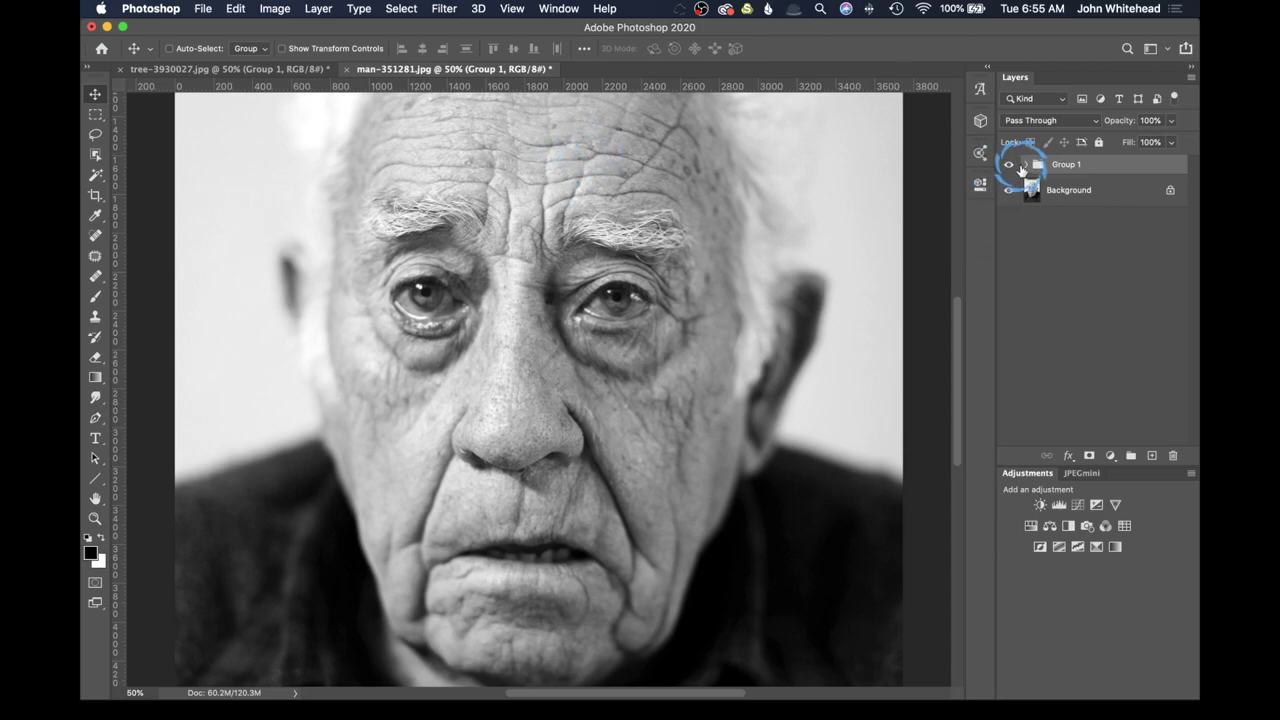
Toggle Group 1's visibility to compare the portrait with and without the texture.
click(1010, 166)
click(1010, 166)
click(1010, 166)
click(1010, 166)
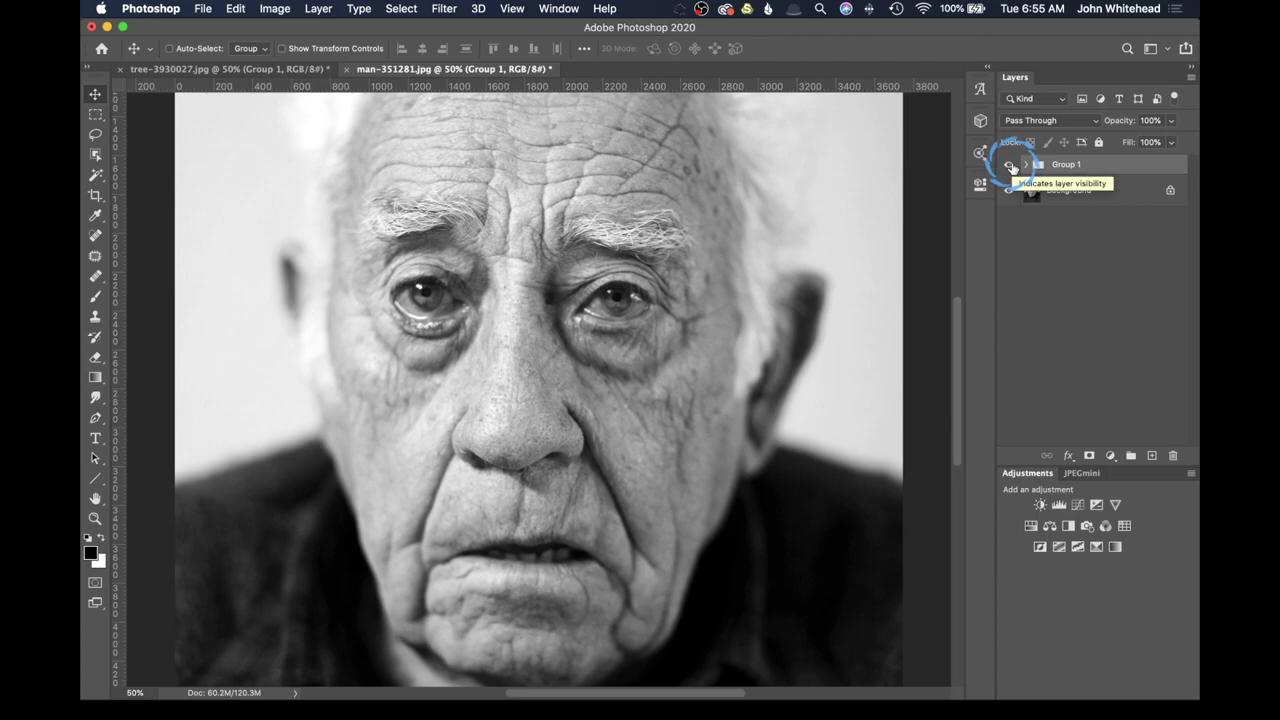
click(1010, 166)
click(1010, 166)
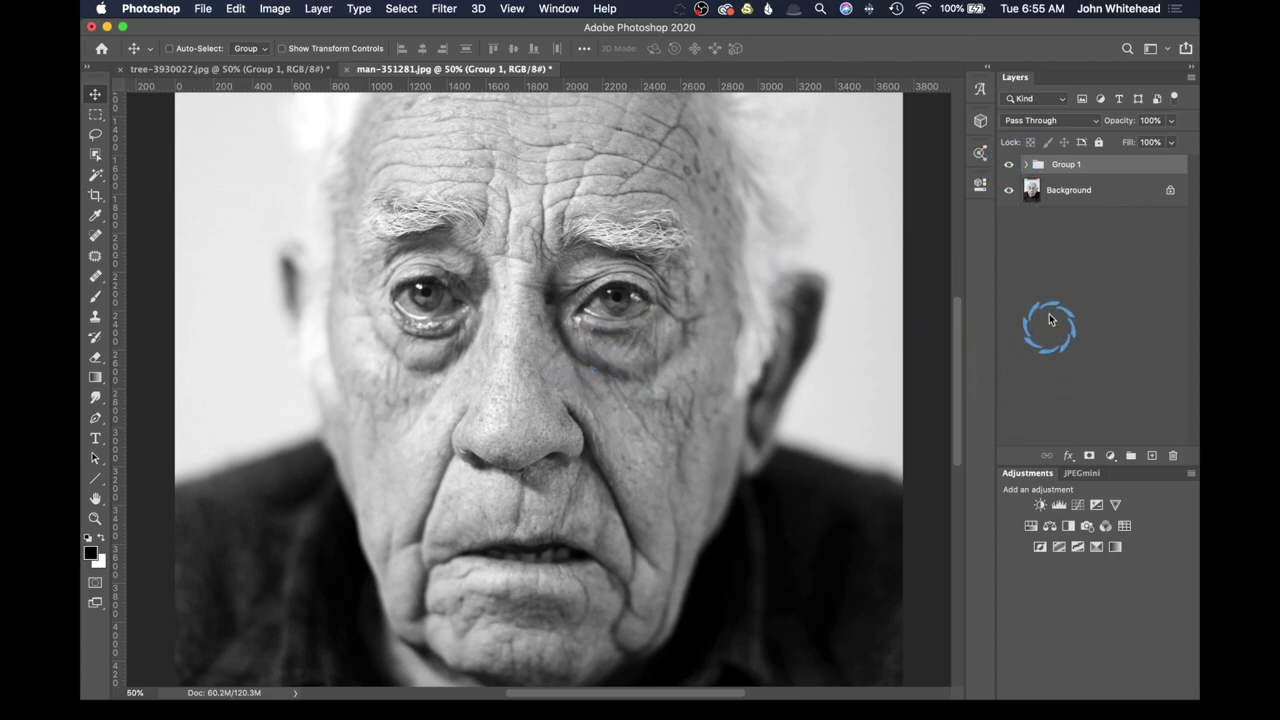
In Group 1, bend Curves 1 so input 70 maps to output 124, lightening the texture.
click(1025, 165)
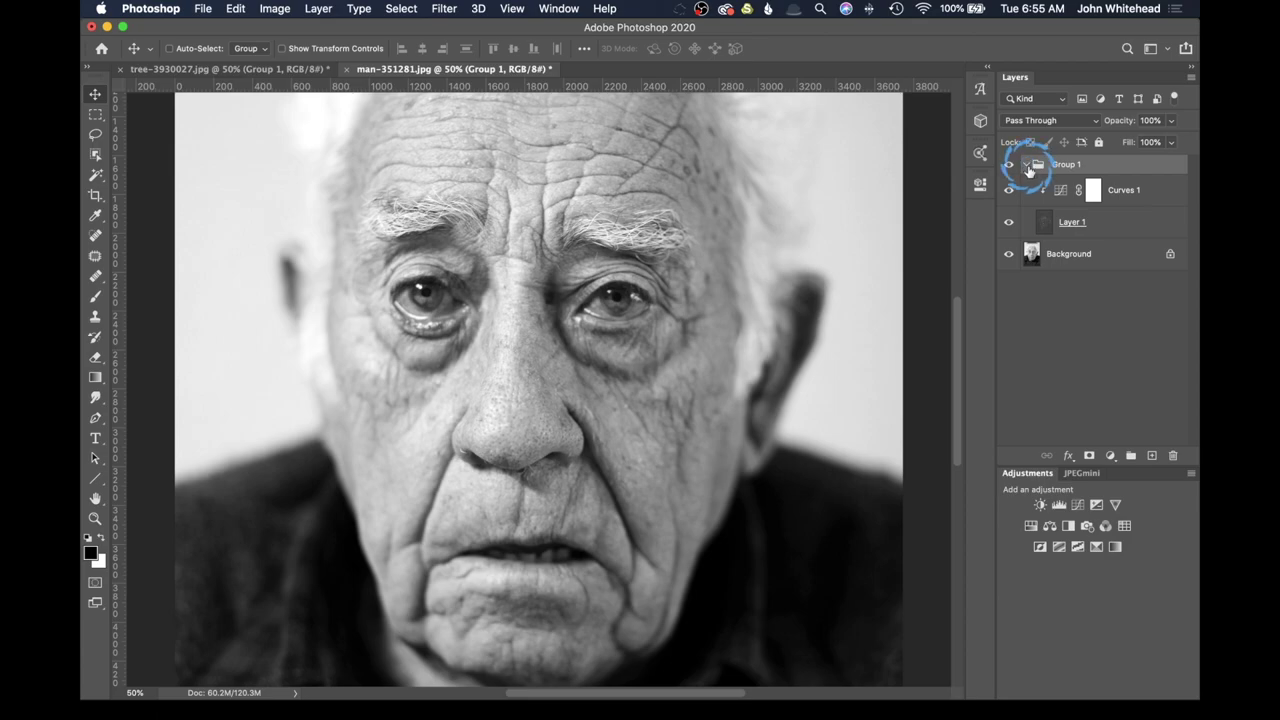
click(1062, 190)
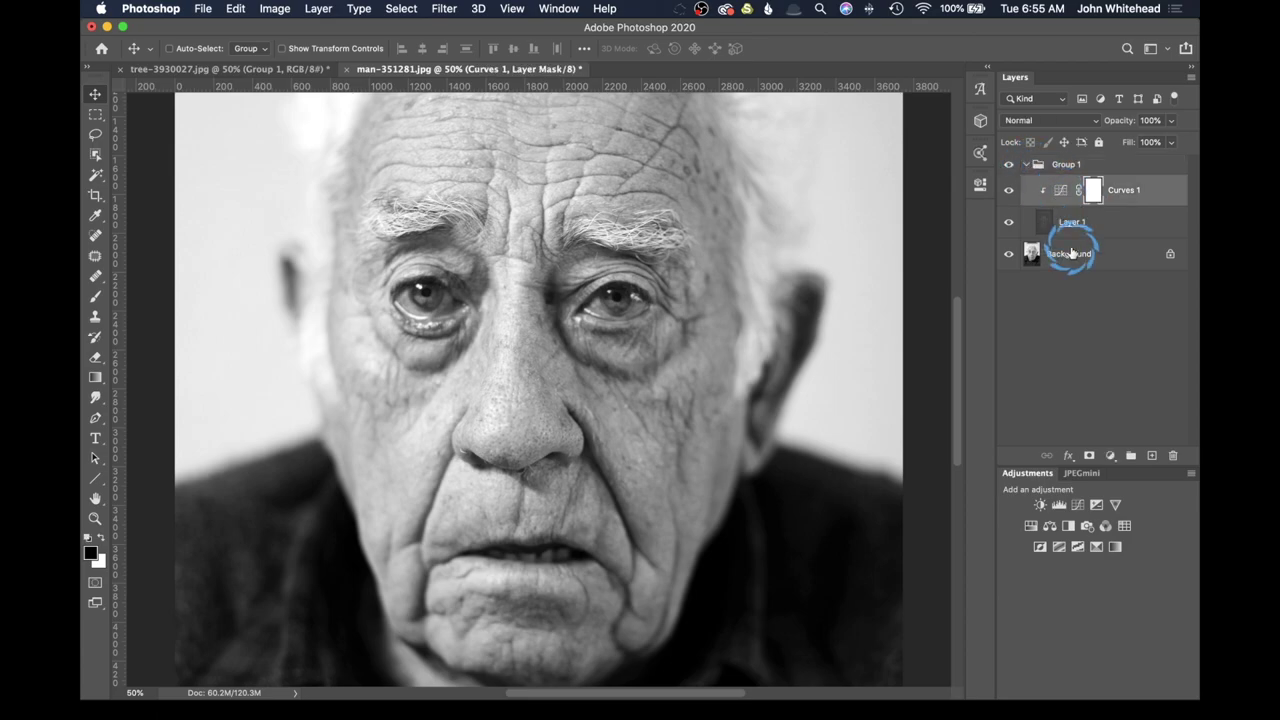
click(1060, 192)
double_click(1060, 192)
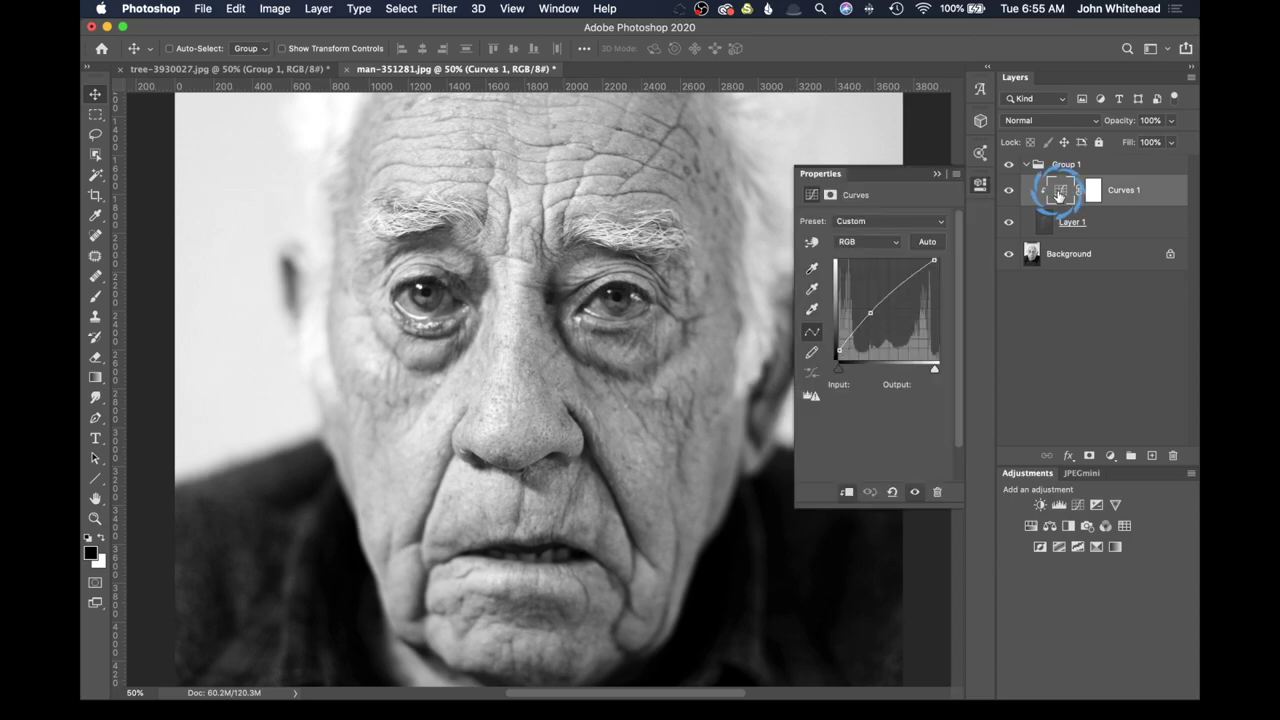
mouse_move(866, 298)
mouse_down()
mouse_move(871, 313)
mouse_move(837, 349)
mouse_move(866, 309)
mouse_up()
click(846, 352)
click(866, 310)
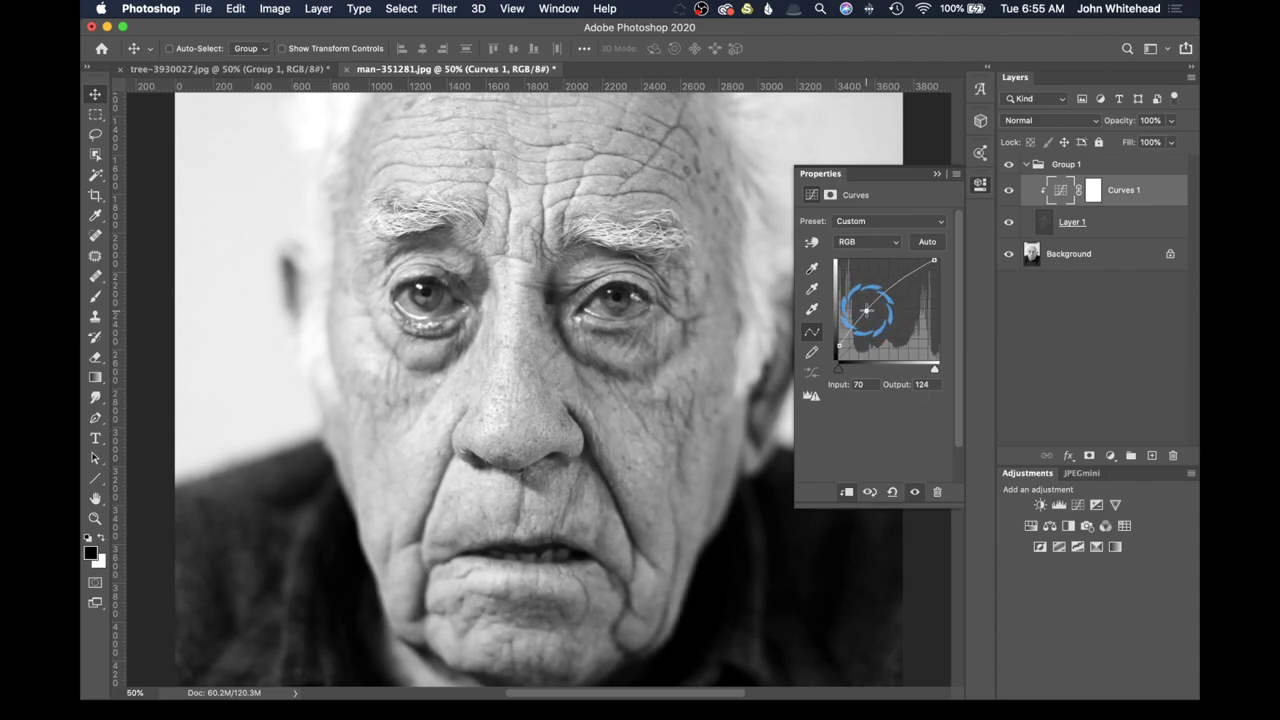
click(935, 177)
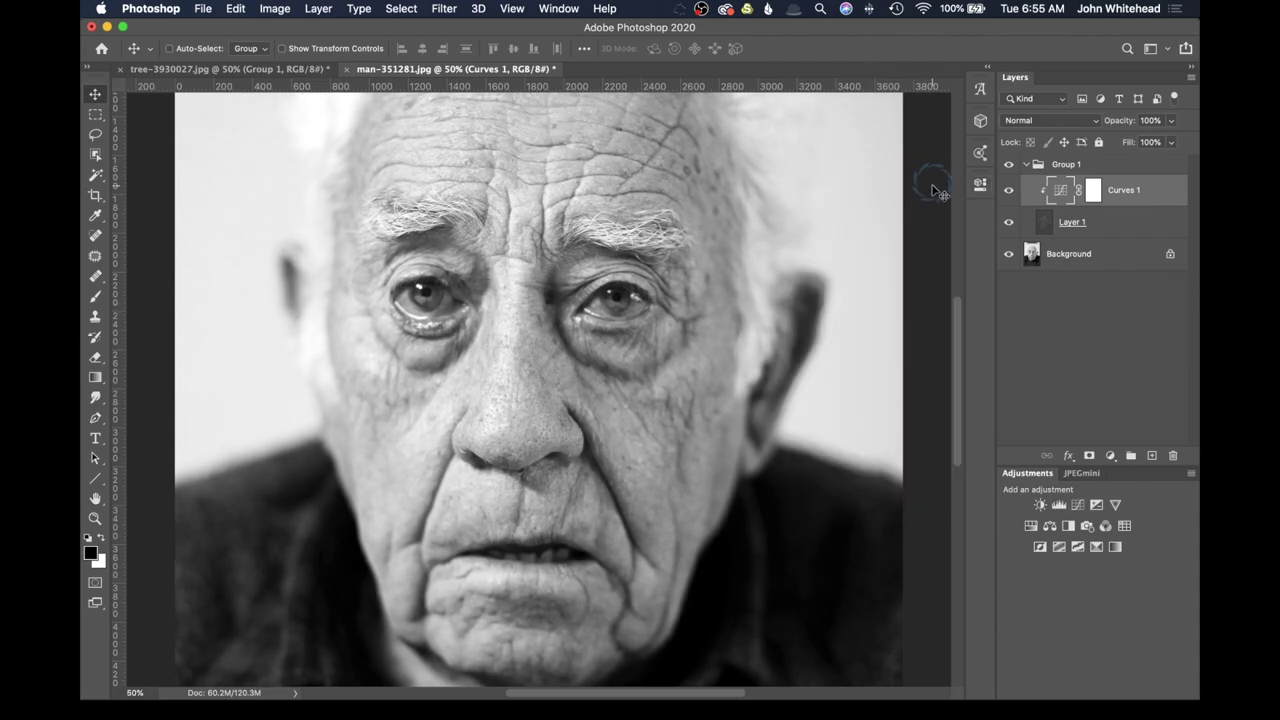
click(1095, 170)
drag(1095, 170, 1055, 222)
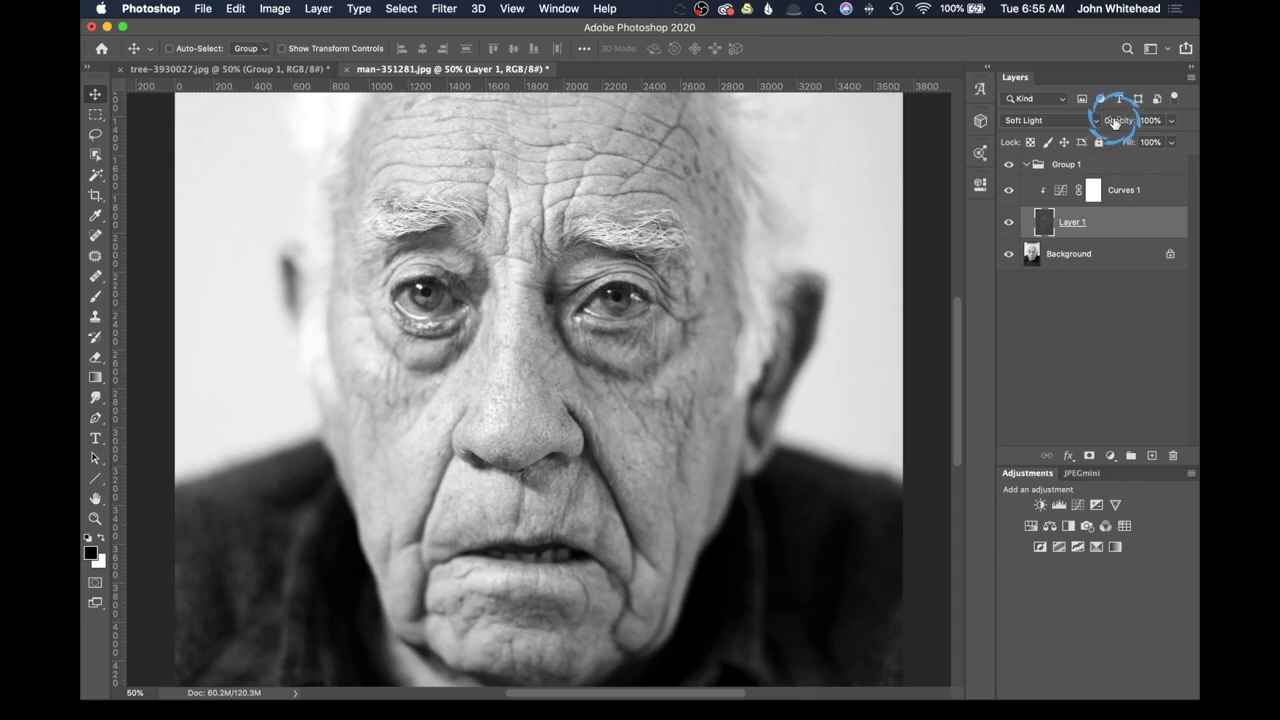
drag(1118, 120, 1080, 251)
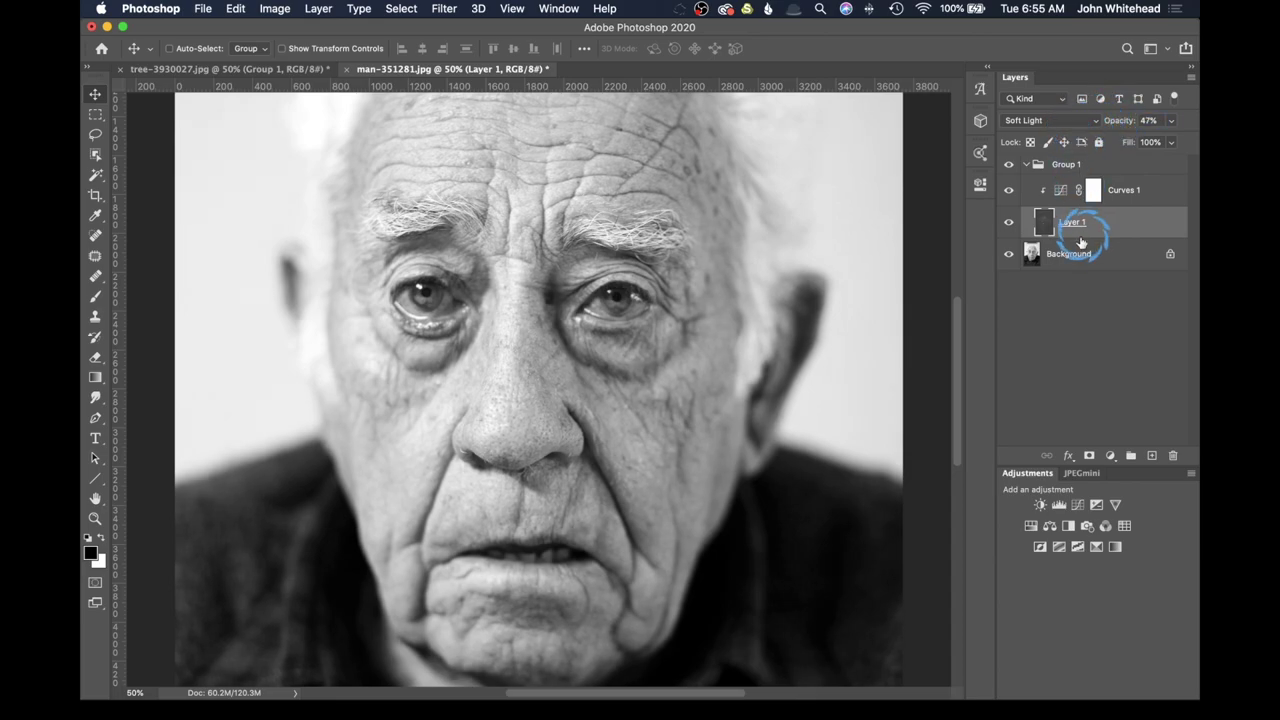
click(1071, 223)
click(1058, 222)
click(1115, 121)
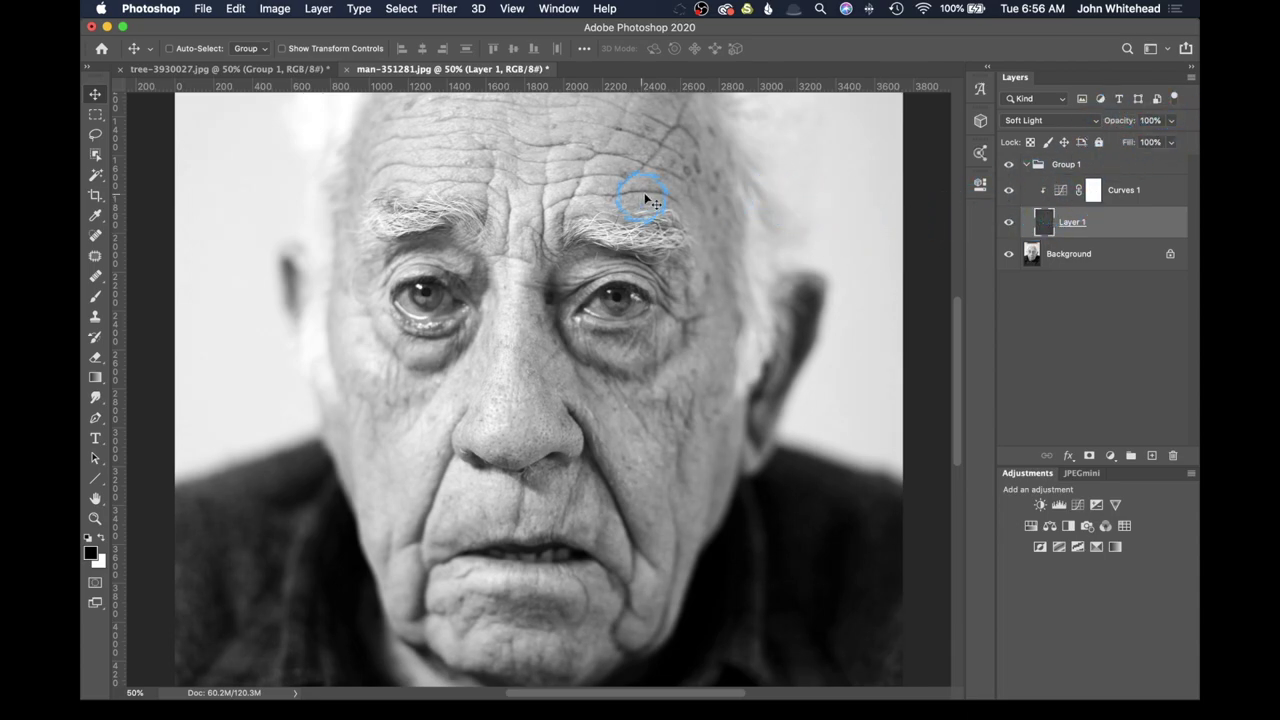
key(super+minus)
key(super+minus)
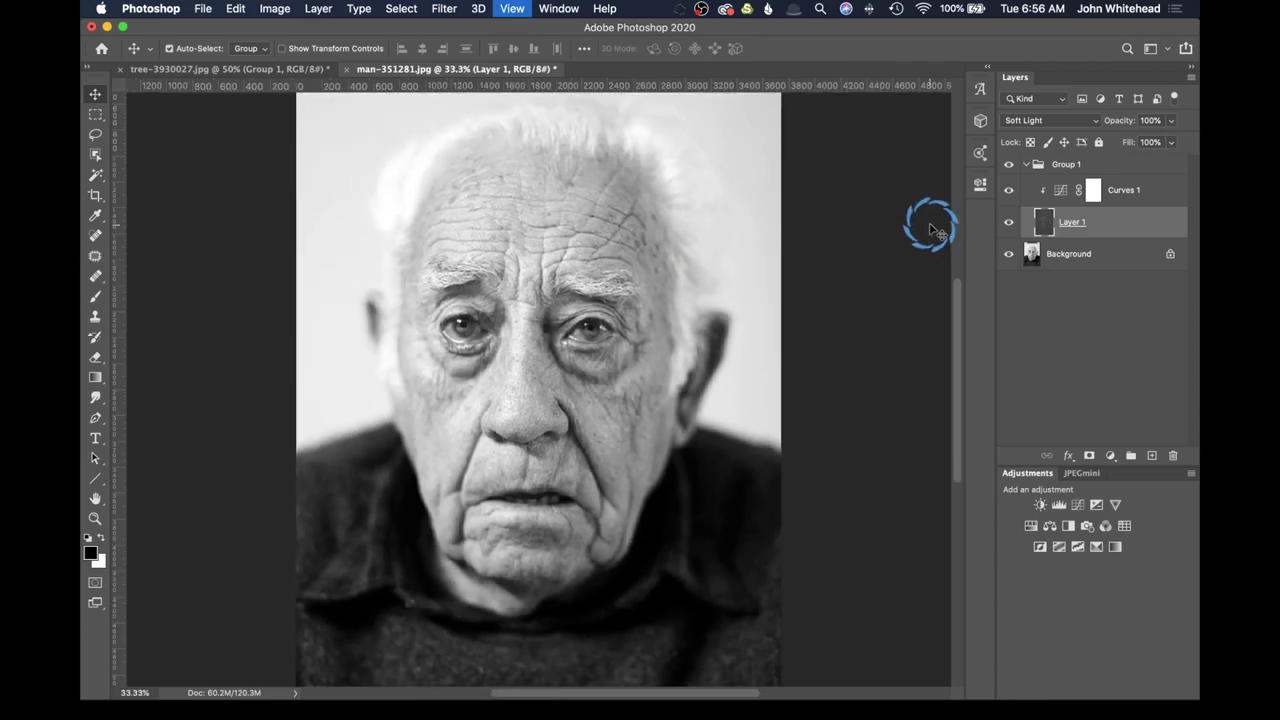